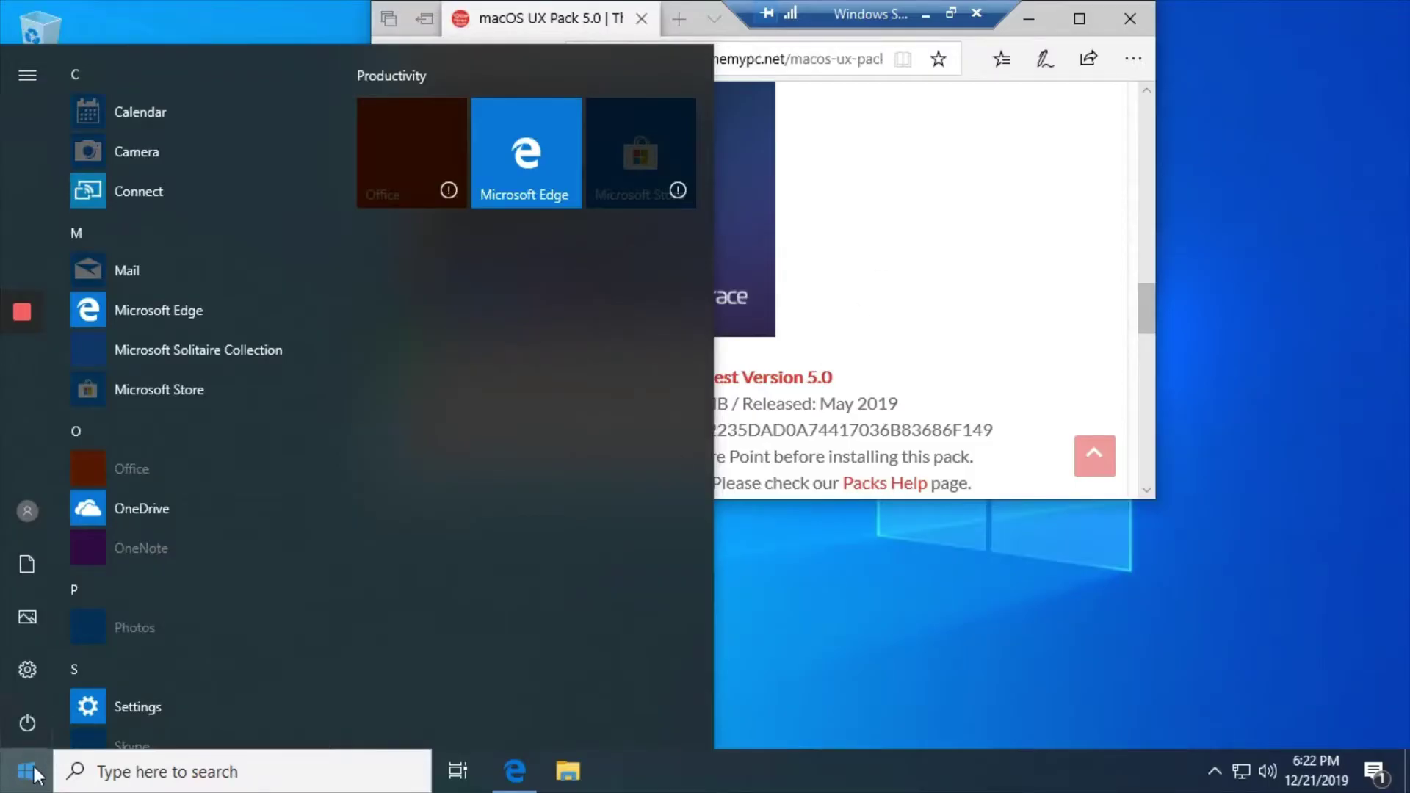
- Close the Start menu and move the connection bar and Edge window lower on screen
click(28, 771)
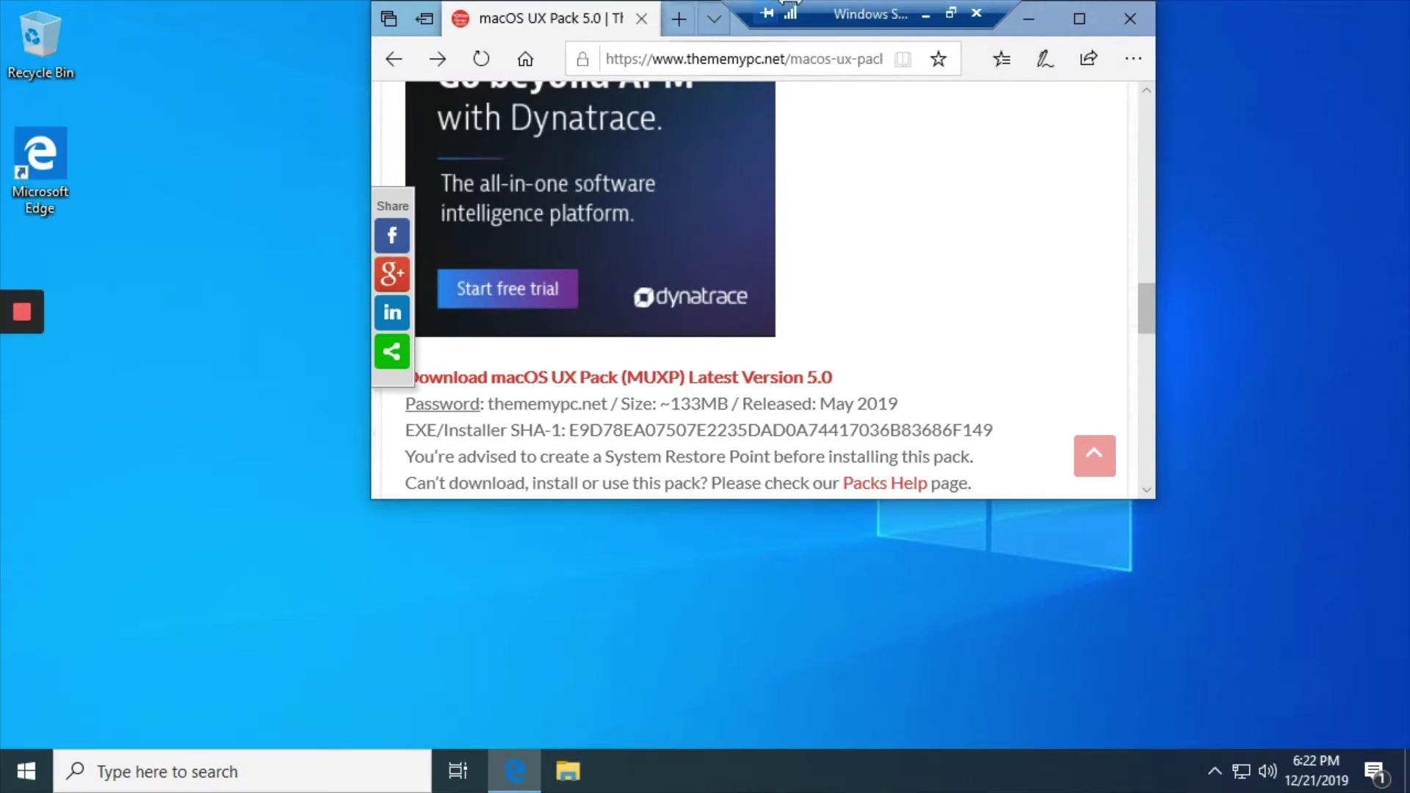
drag(860, 8, 1241, 15)
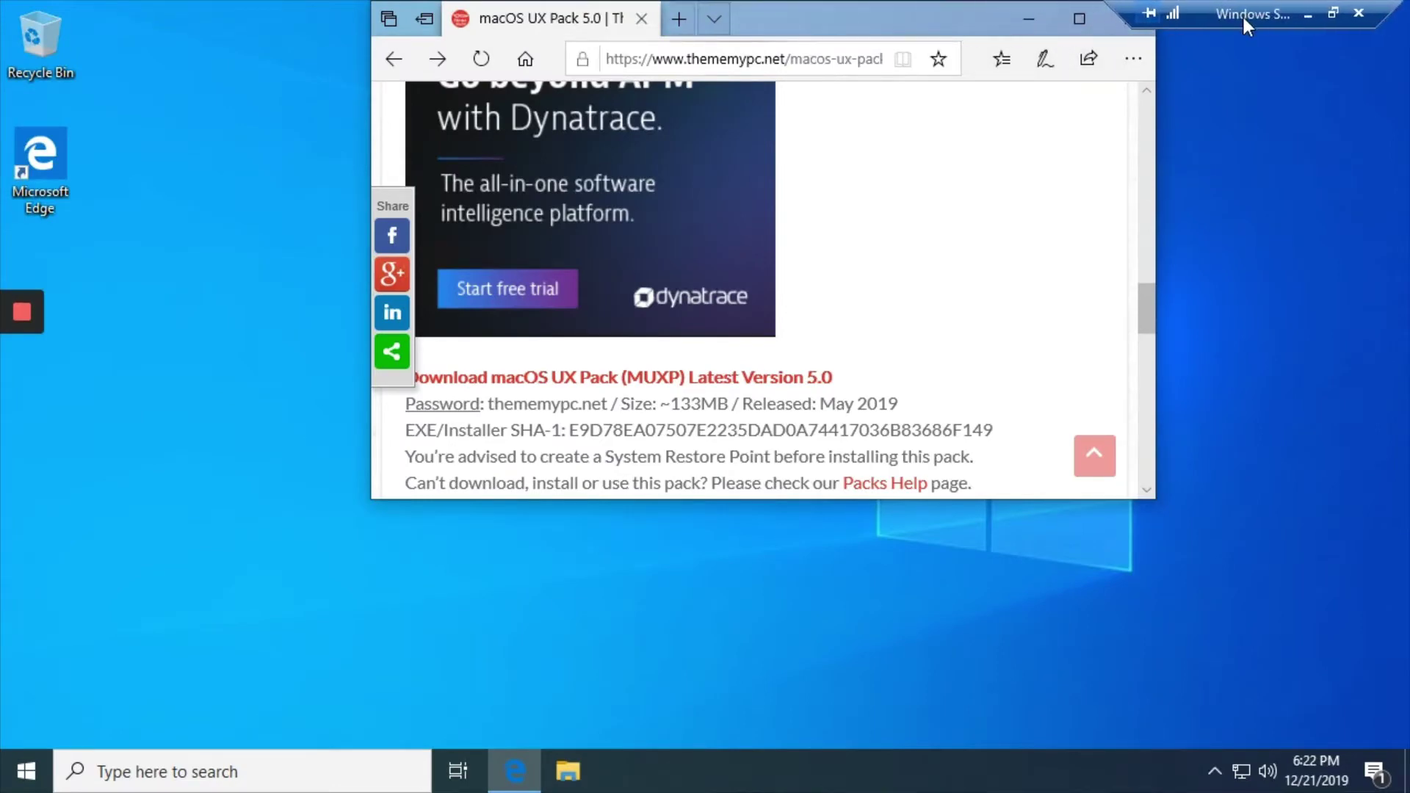
drag(855, 17, 860, 149)
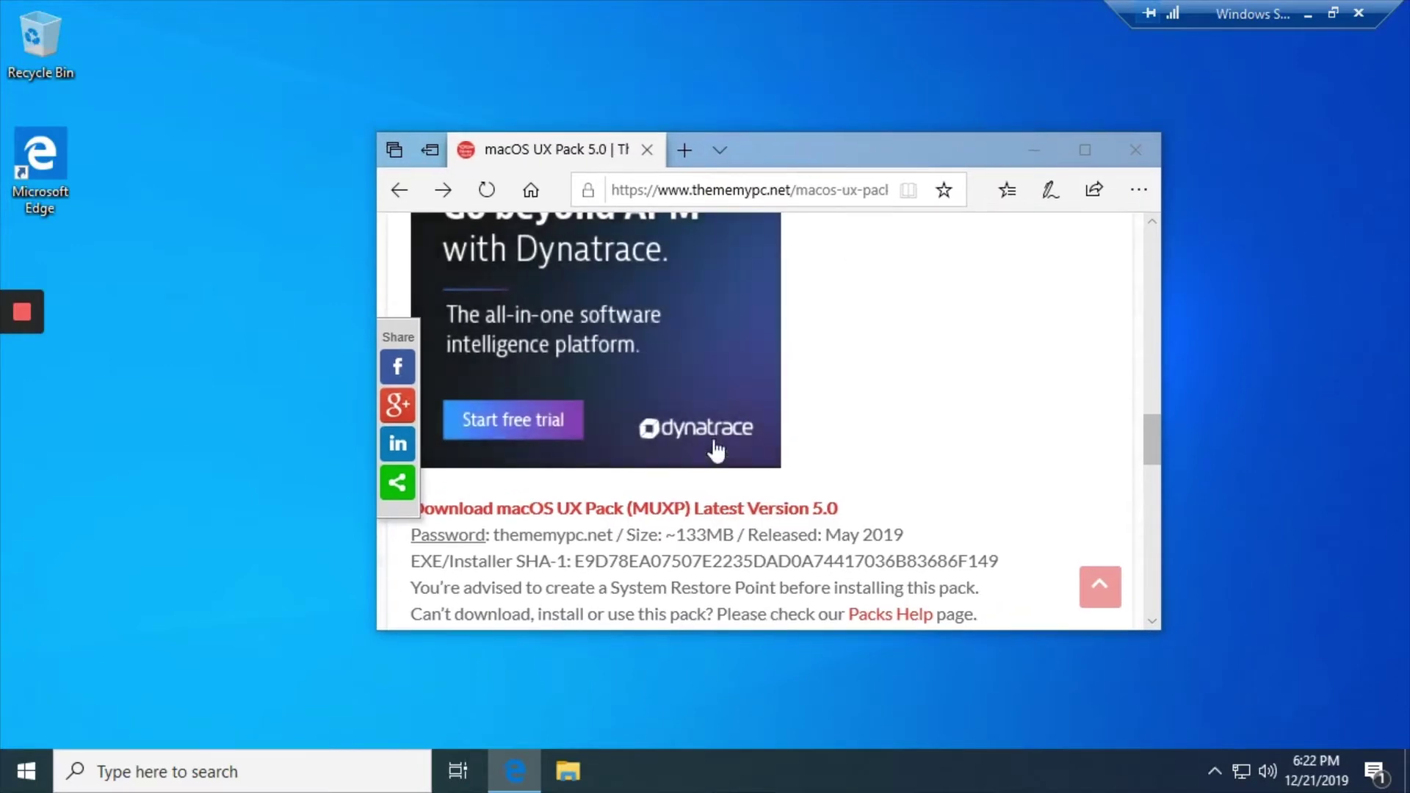
- Download and save macOS UX Pack 5.0.rar, then check its progress in the Downloads hub
click(685, 511)
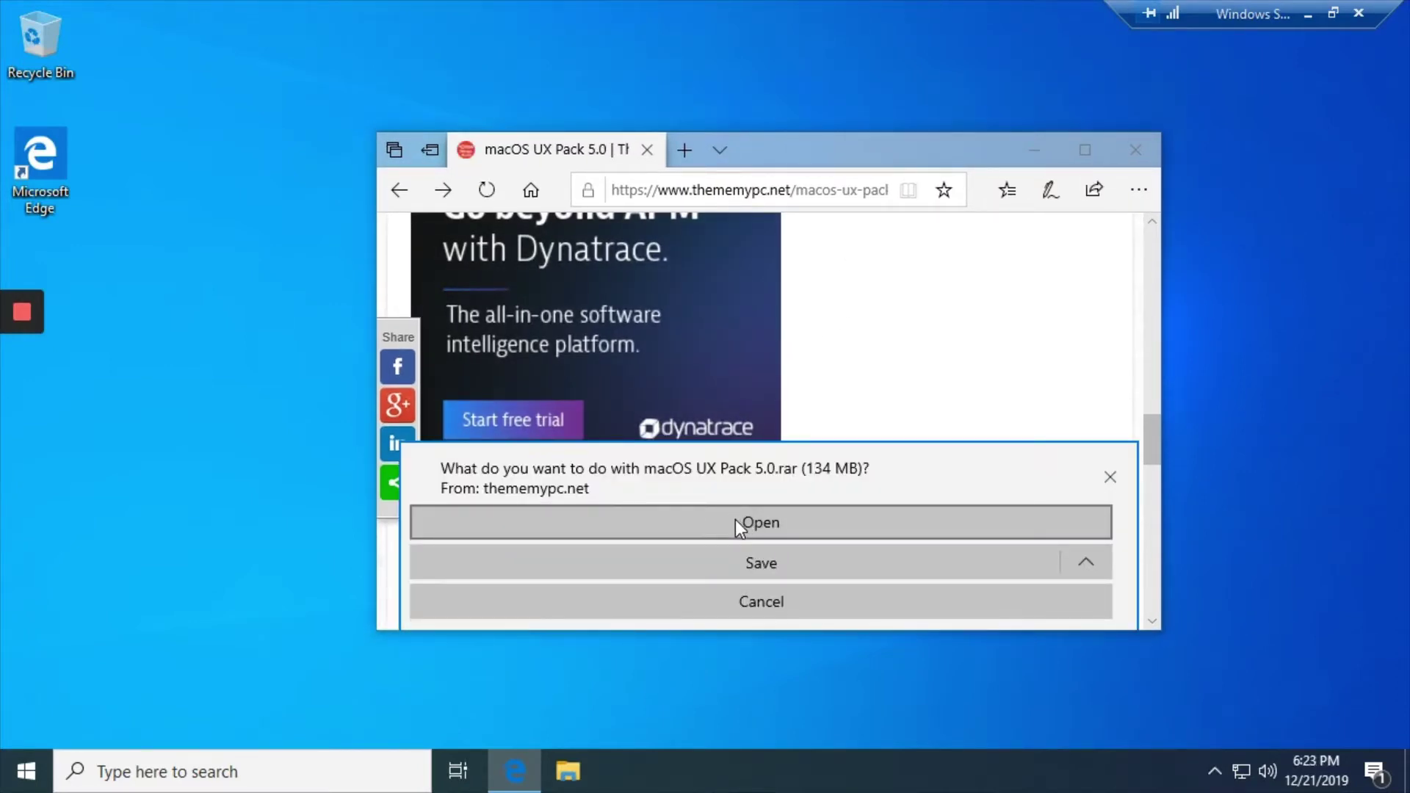
click(746, 565)
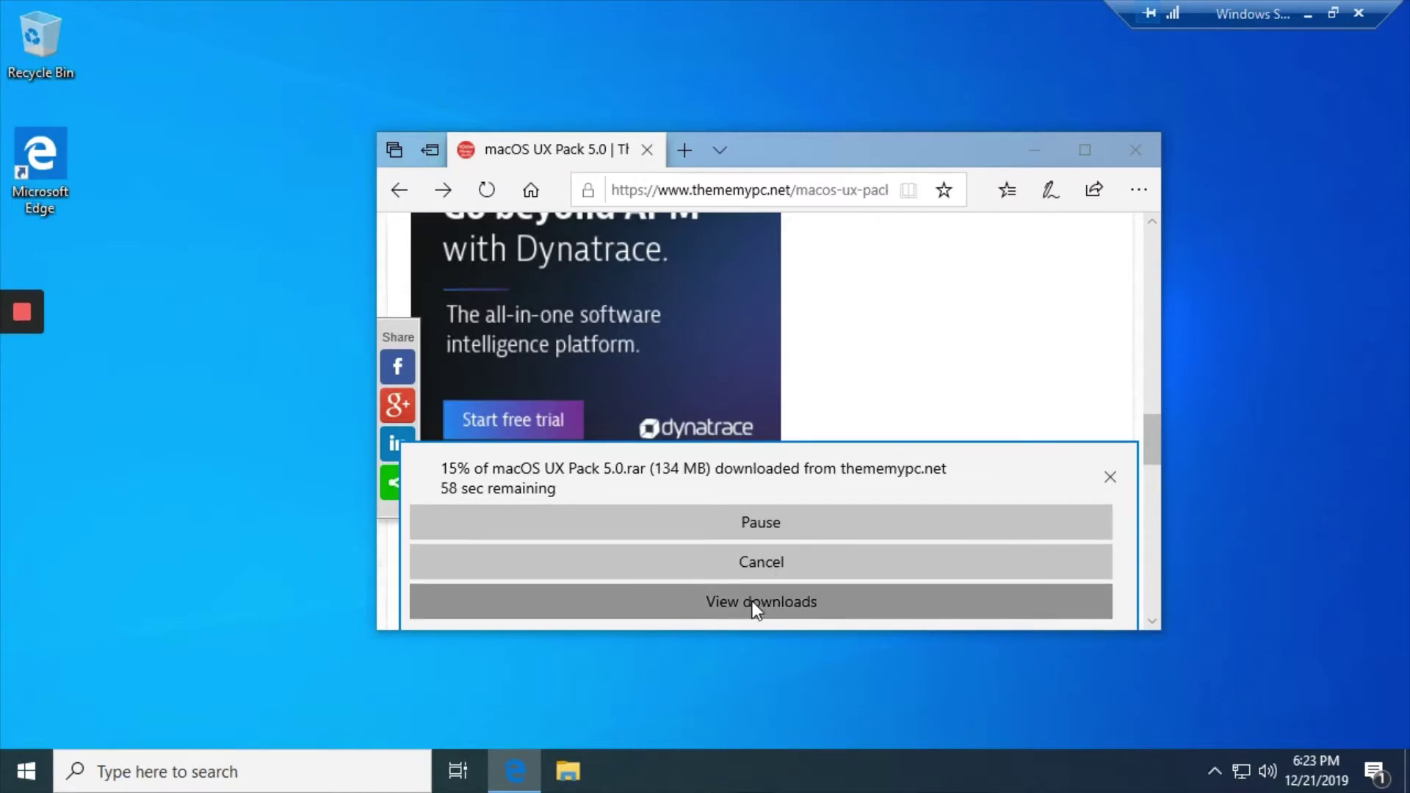
click(782, 597)
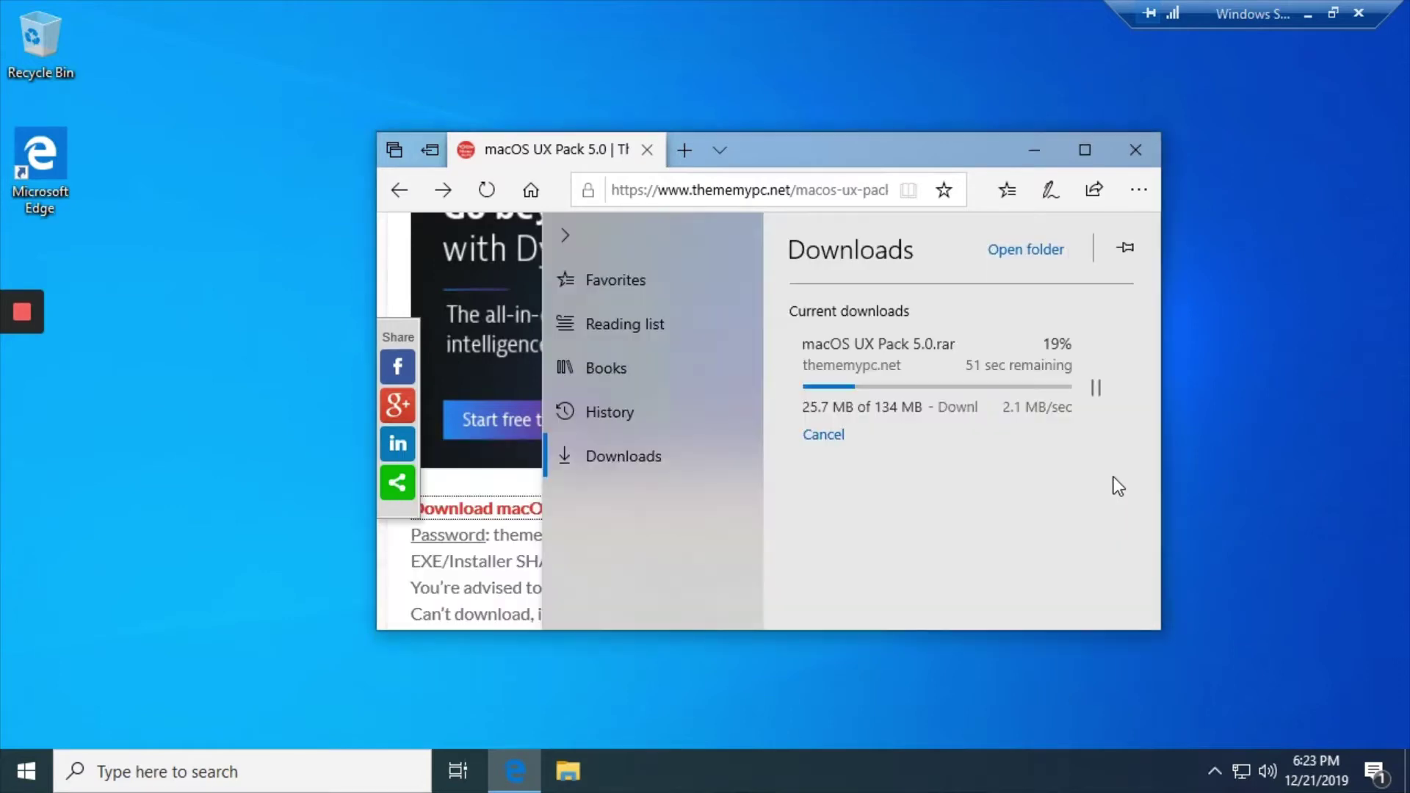
click(566, 241)
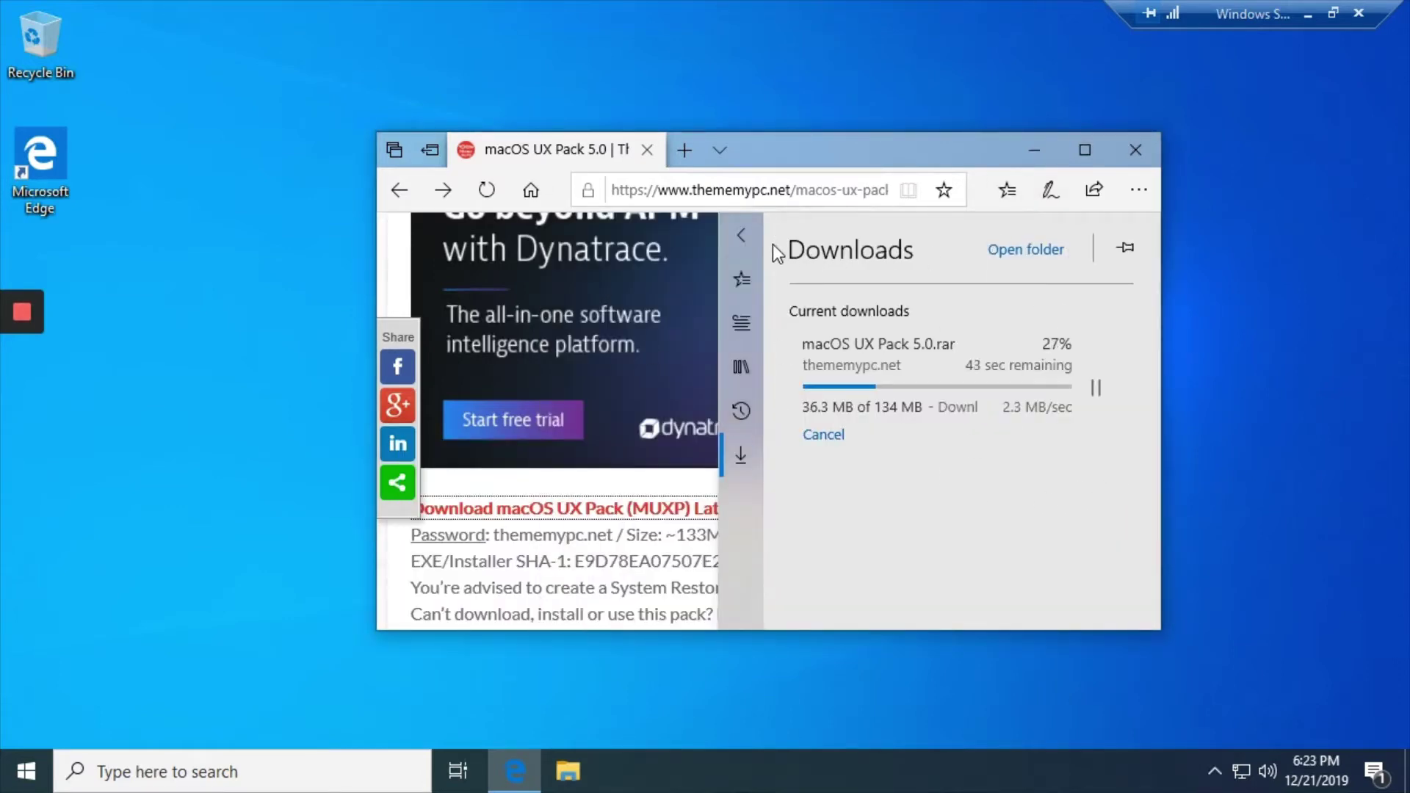
click(682, 564)
scroll(916, 482, down, 1)
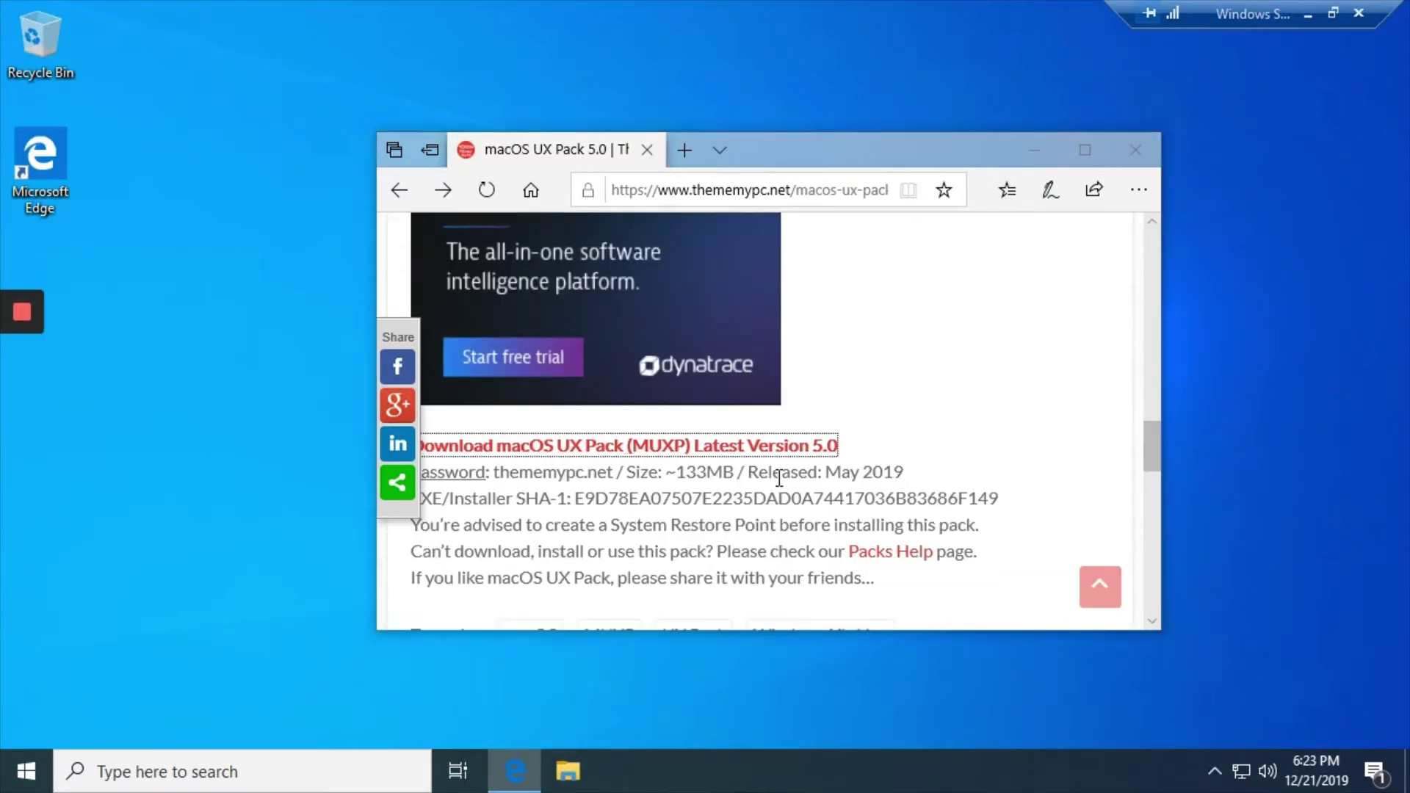
scroll(775, 465, up, 8)
scroll(769, 463, up, 8)
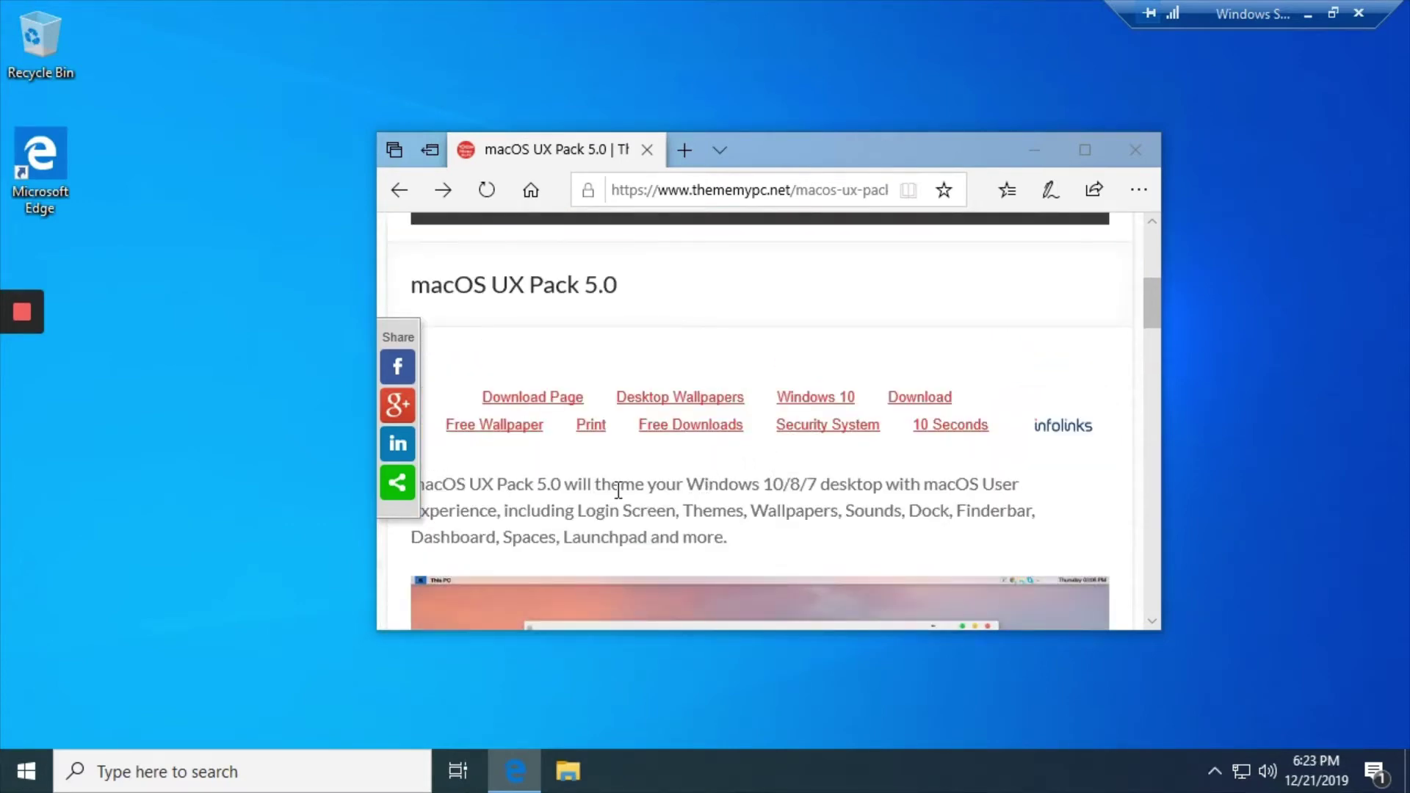
scroll(549, 485, up, 1)
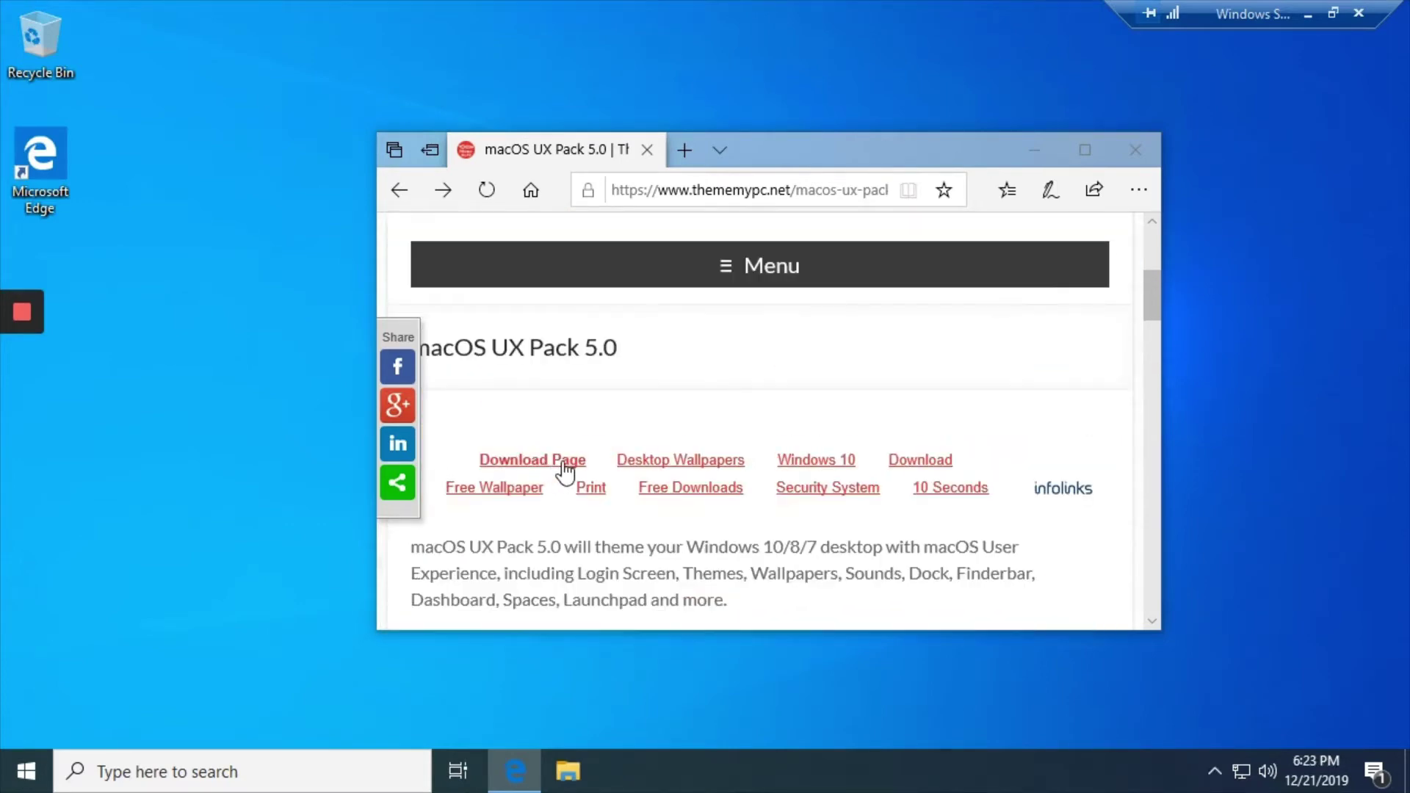
scroll(736, 467, up, 2)
scroll(906, 558, down, 5)
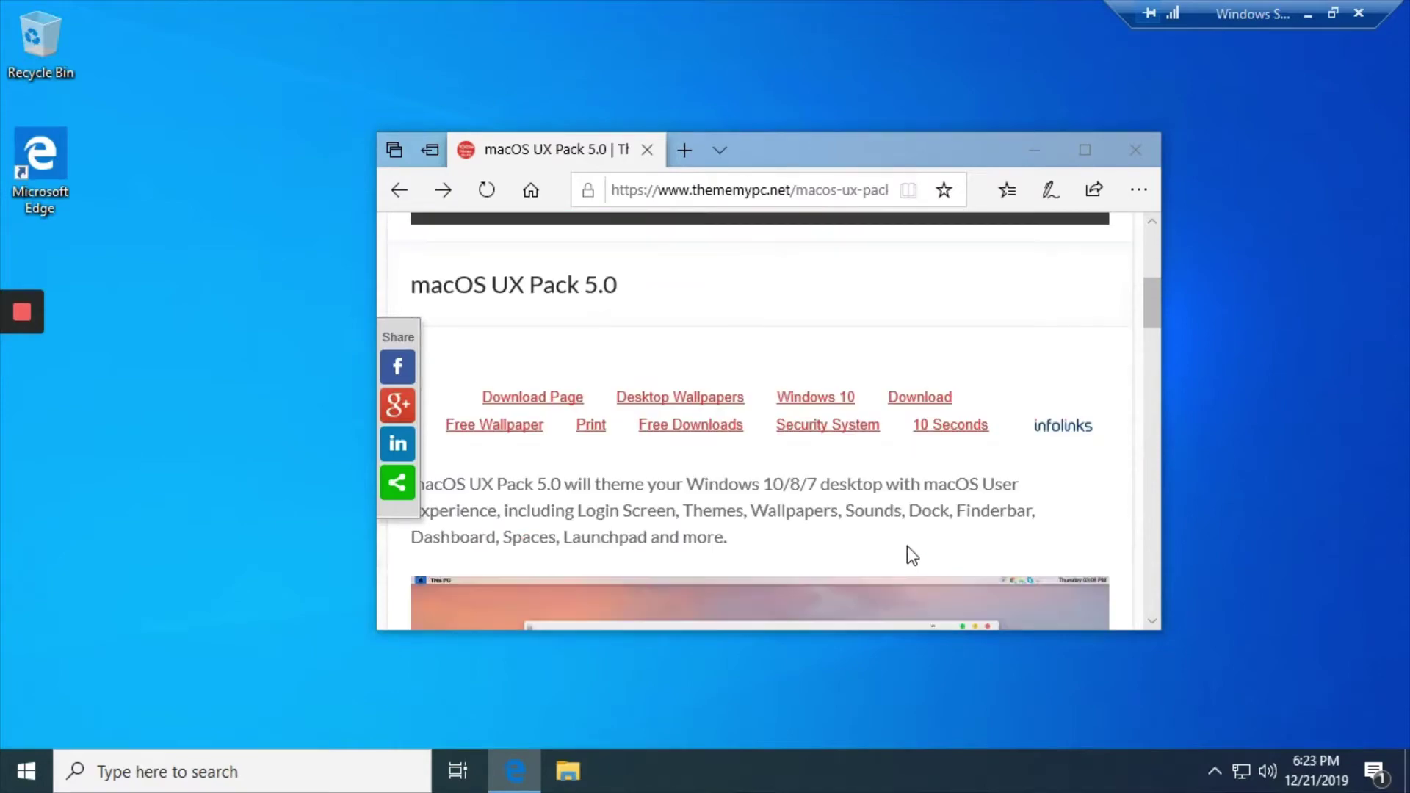
scroll(908, 548, down, 10)
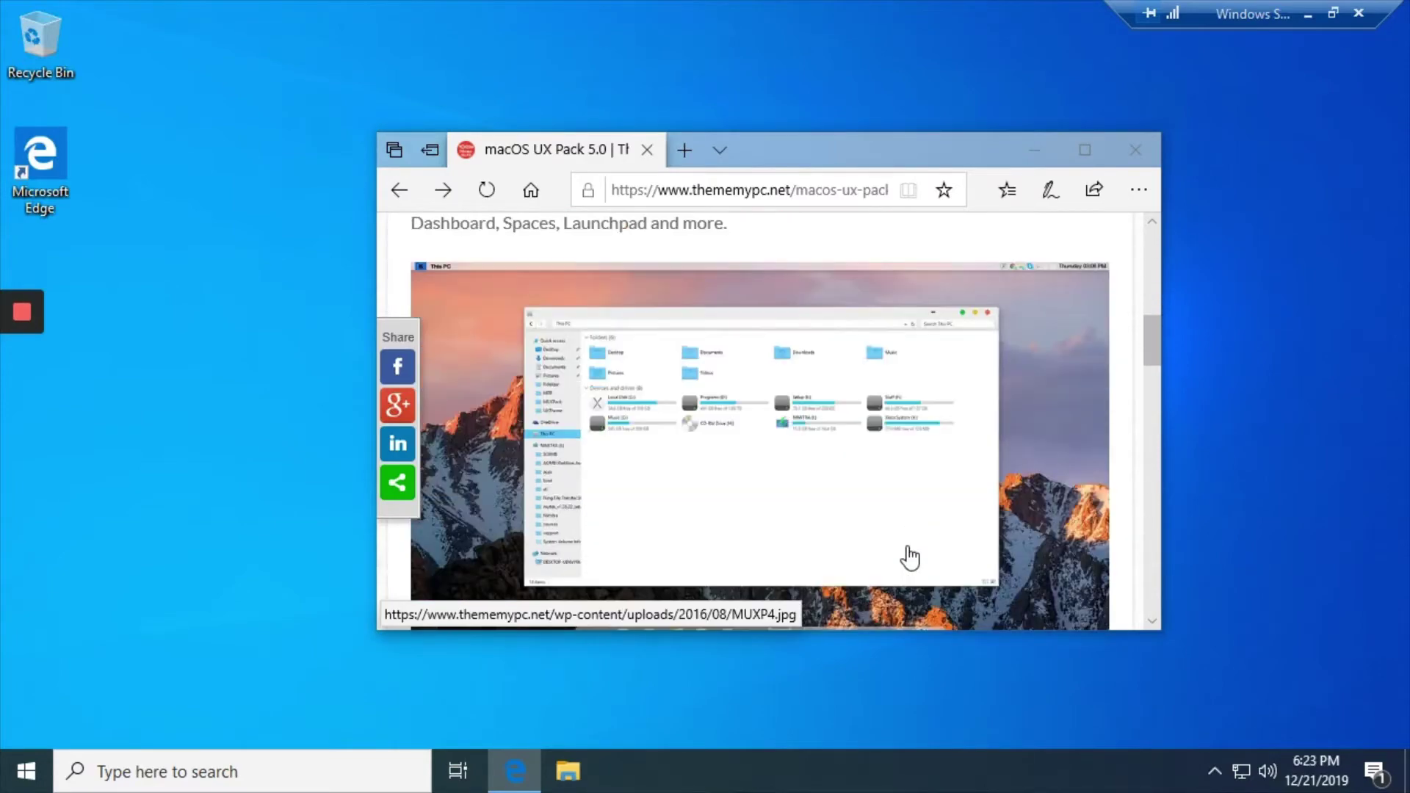
scroll(906, 542, down, 5)
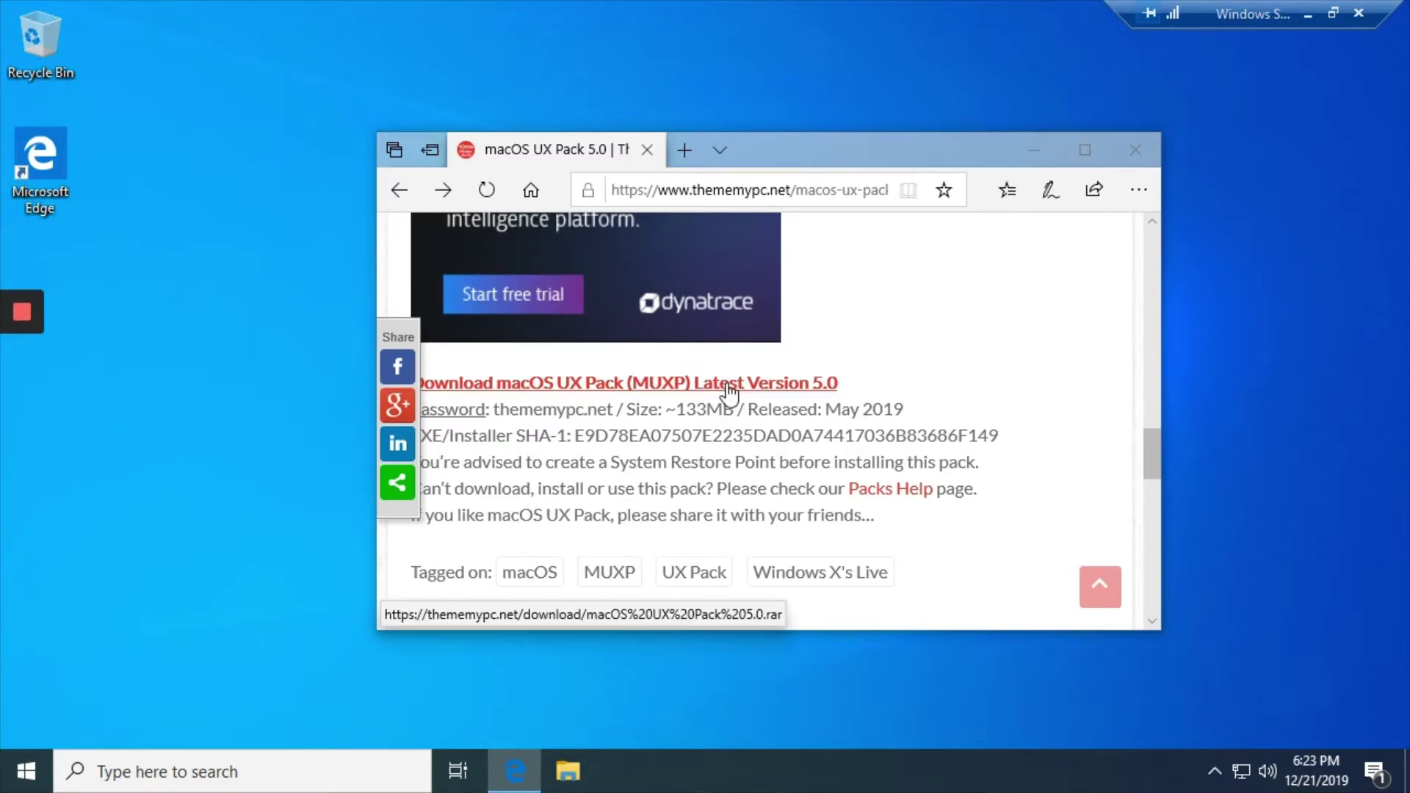
click(728, 385)
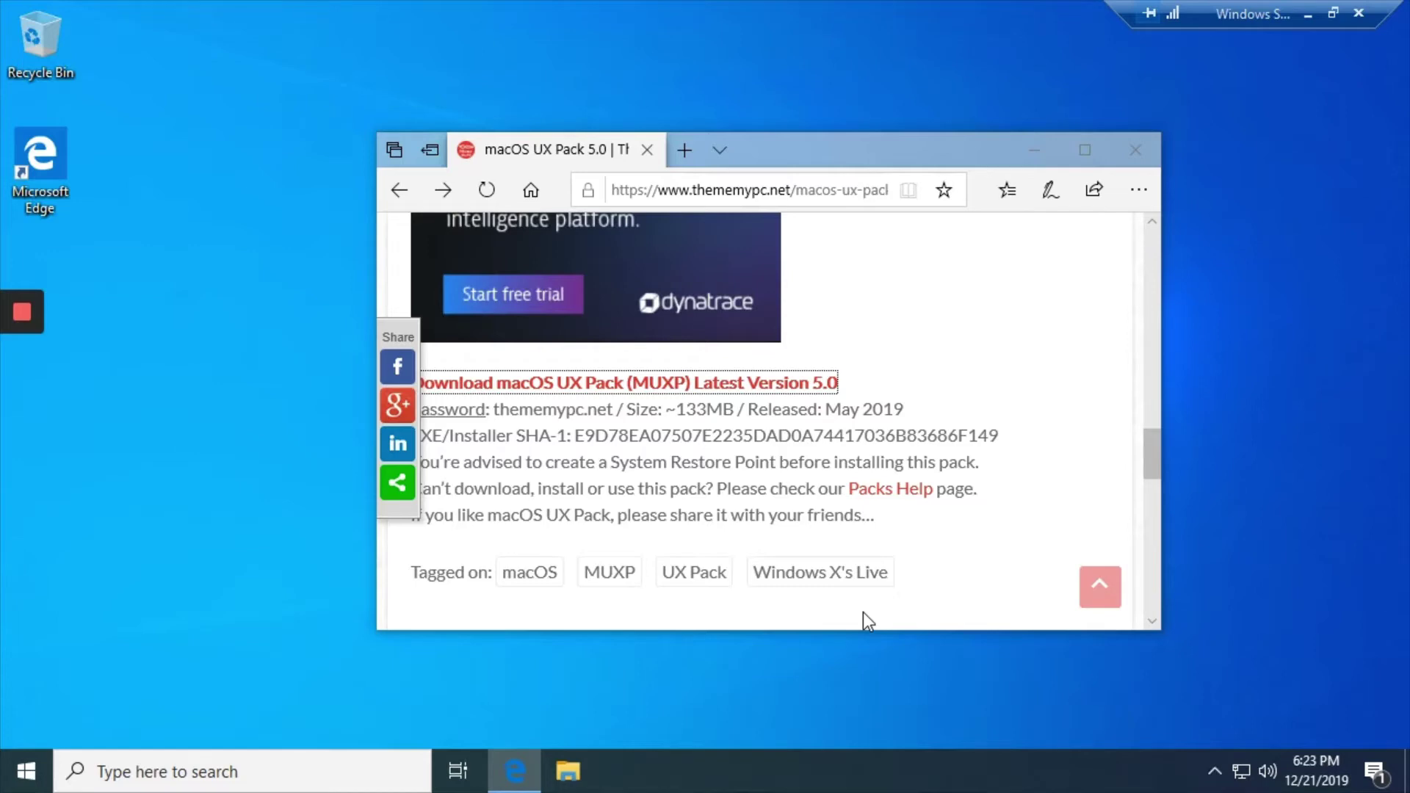
scroll(862, 605, up, 4)
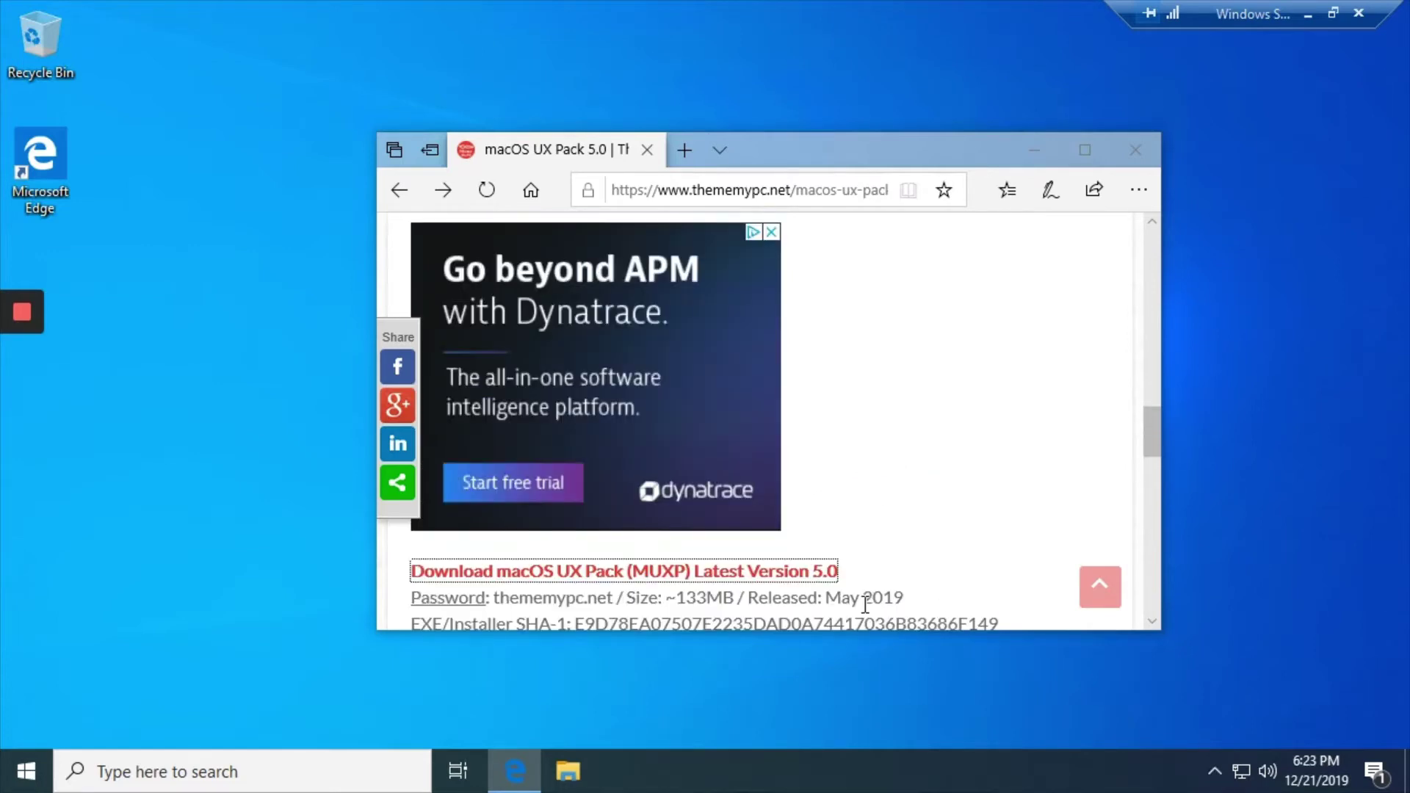
- Open the finished macOS UX Pack 5.0.rar from Edge's Downloads panel and dismiss the app-choice prompt
click(1138, 195)
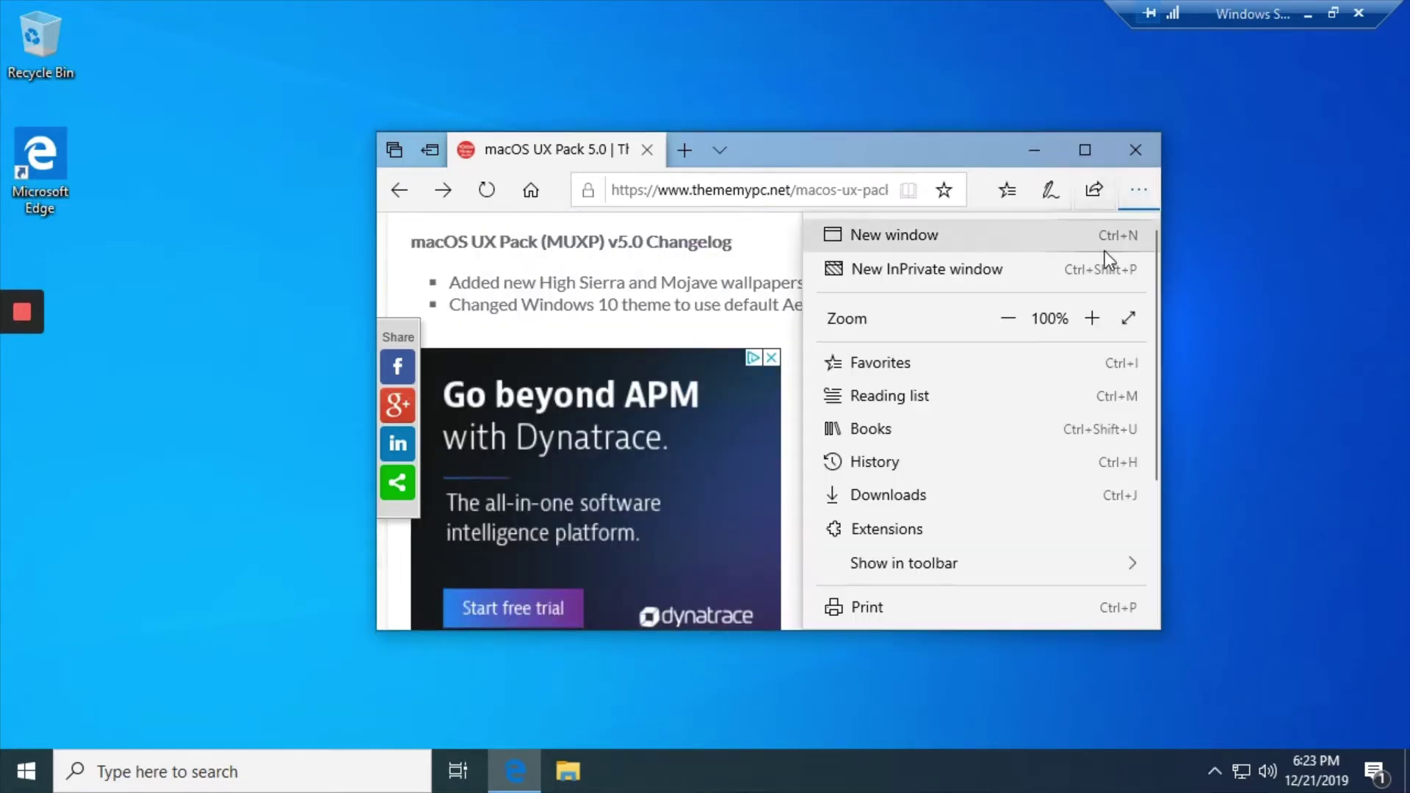
click(871, 498)
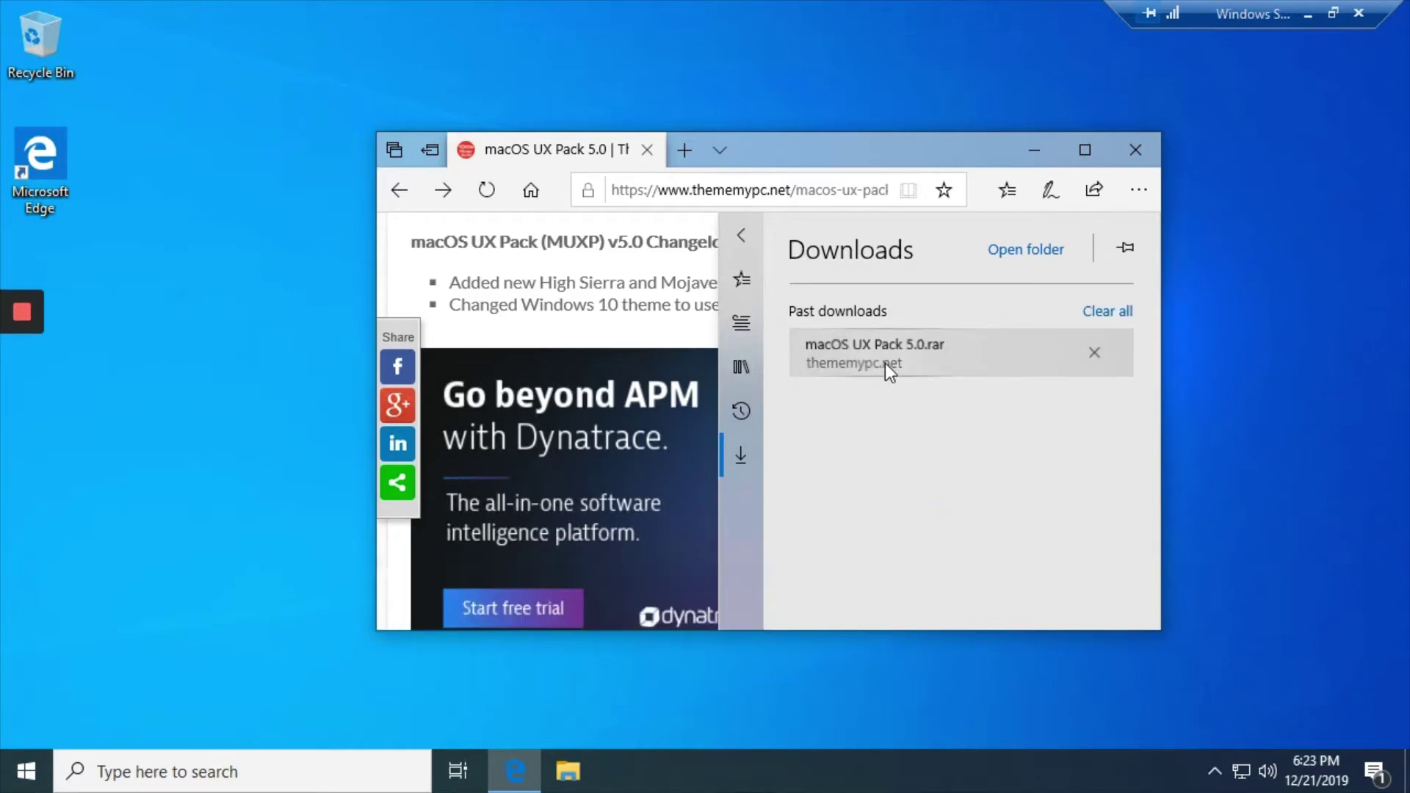
click(955, 373)
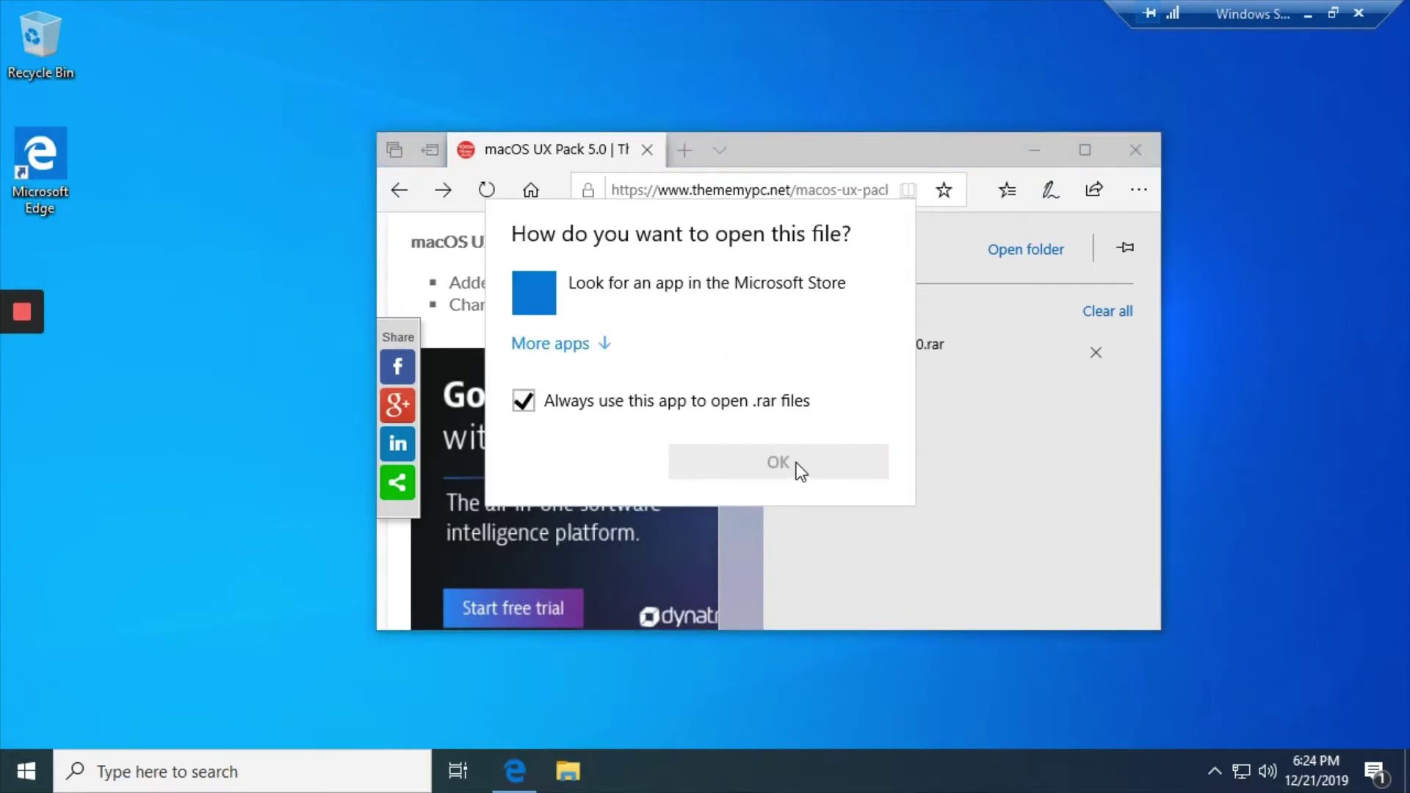
click(1091, 488)
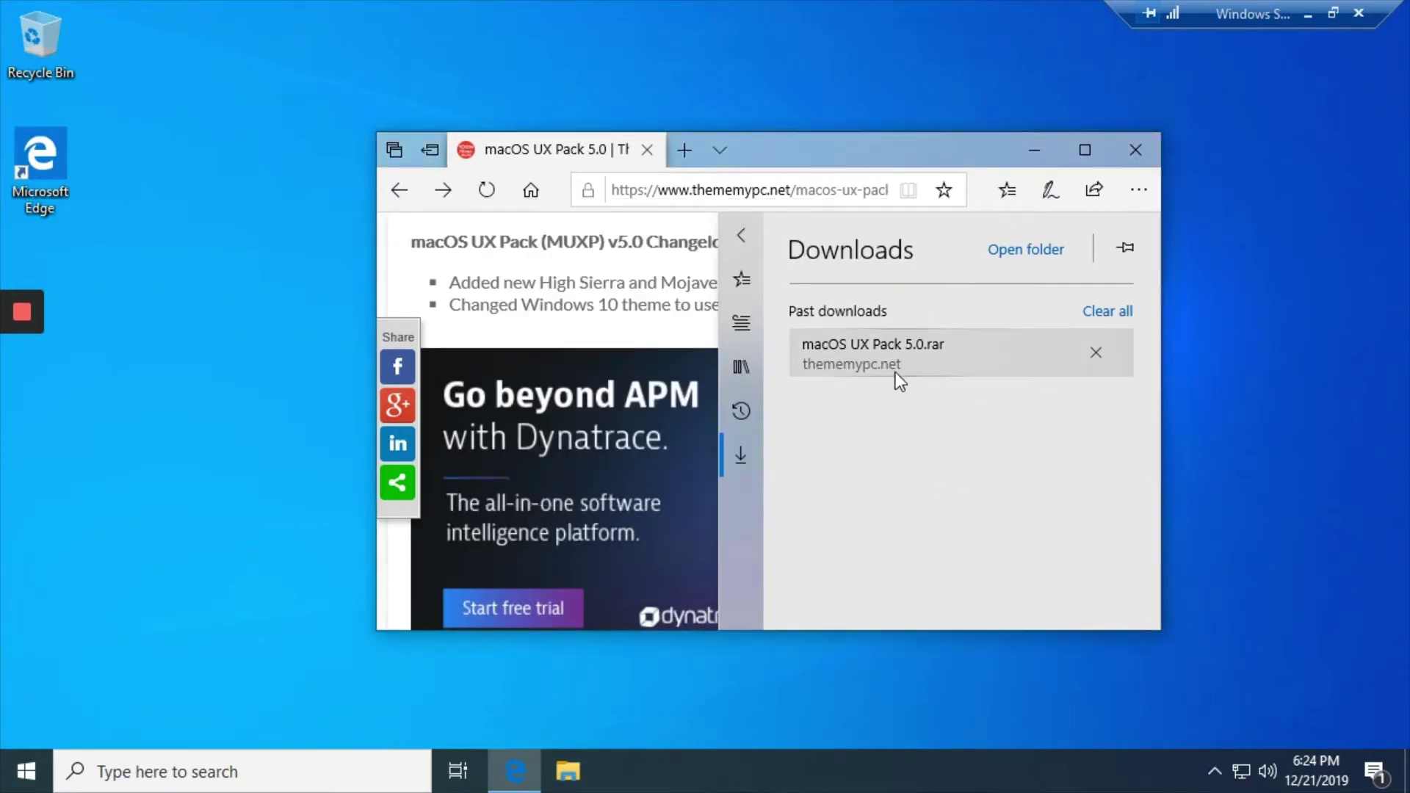
mouse_move(16, 309)
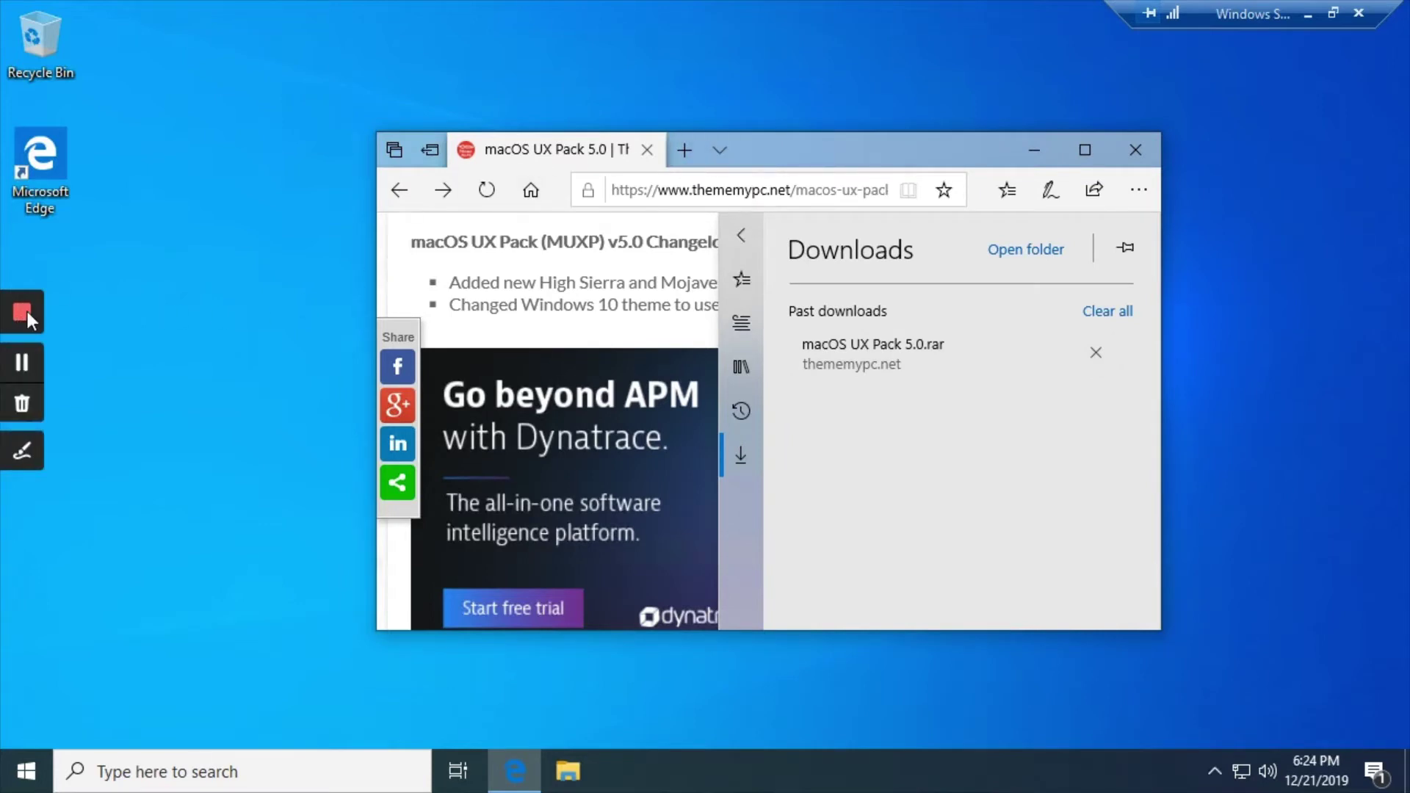
- Install WinRAR into C:\Program Files\WinRAR with desktop and Start Menu shortcuts
click(25, 360)
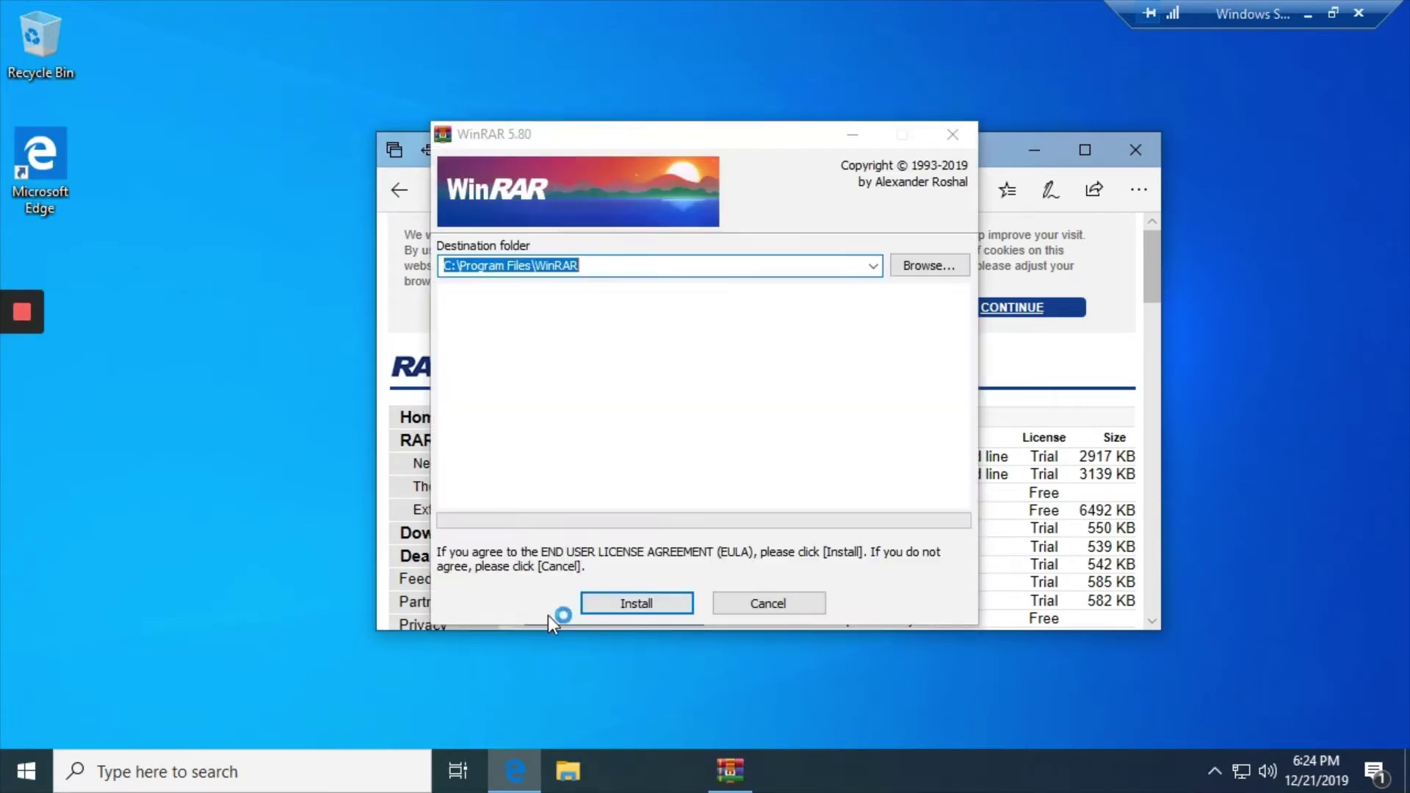
click(625, 604)
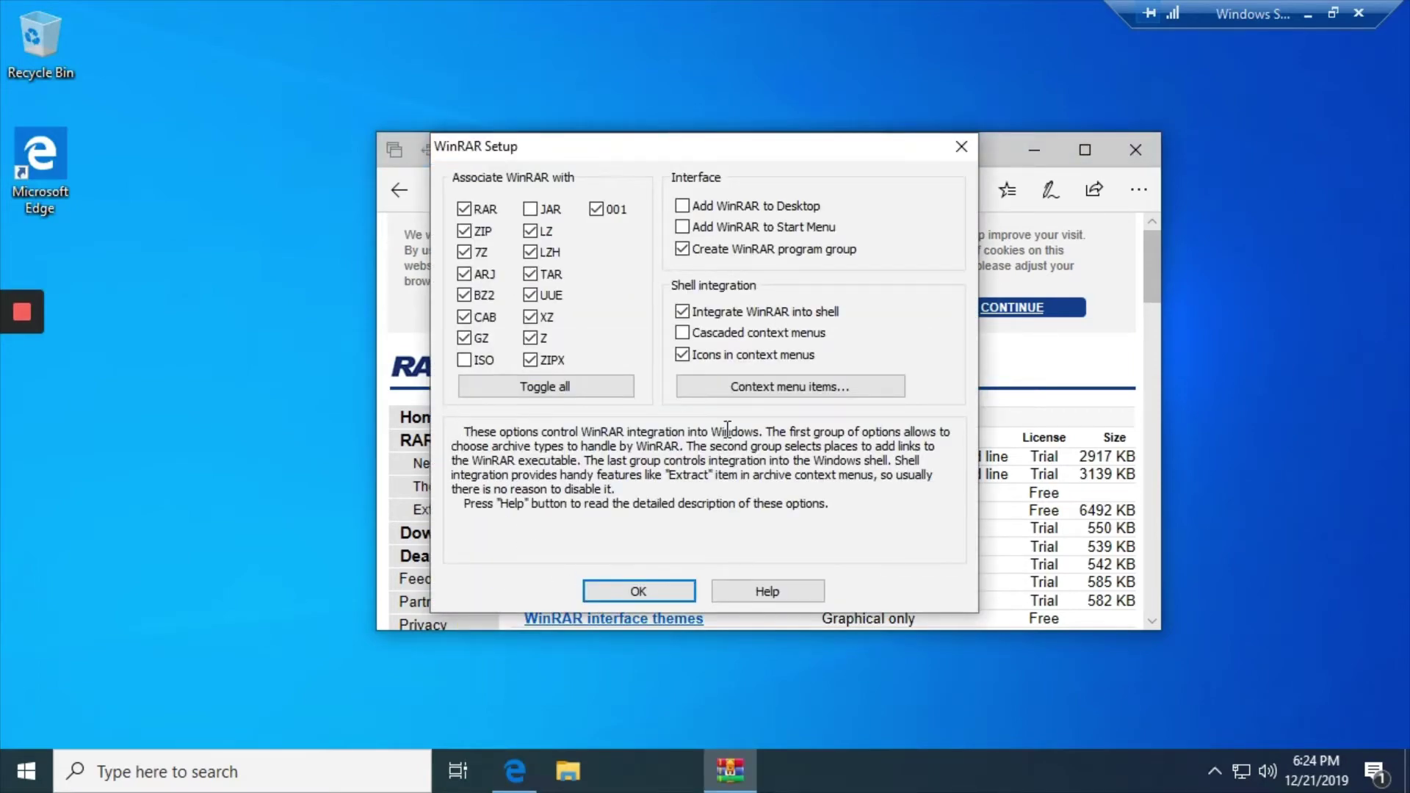
click(682, 207)
click(687, 228)
click(621, 595)
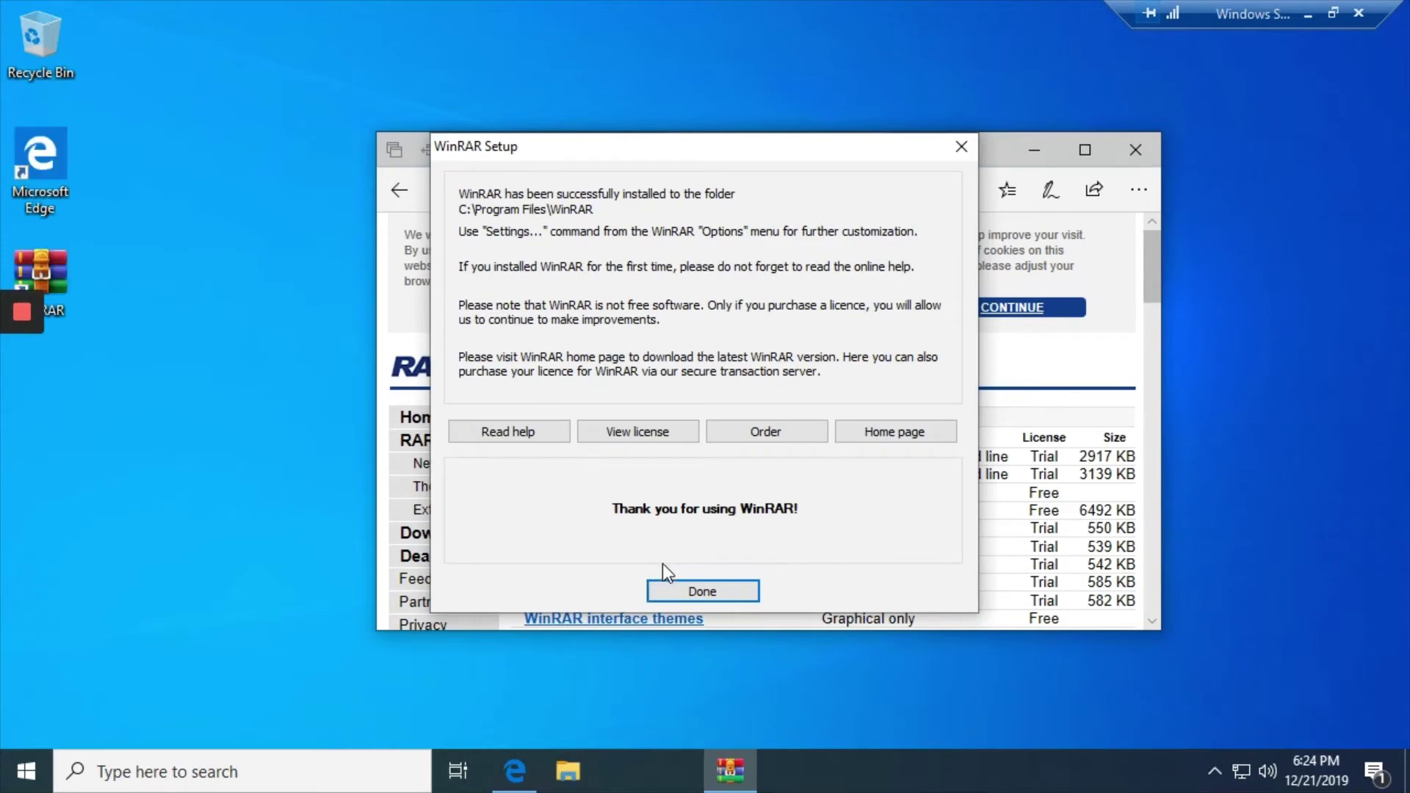
click(729, 593)
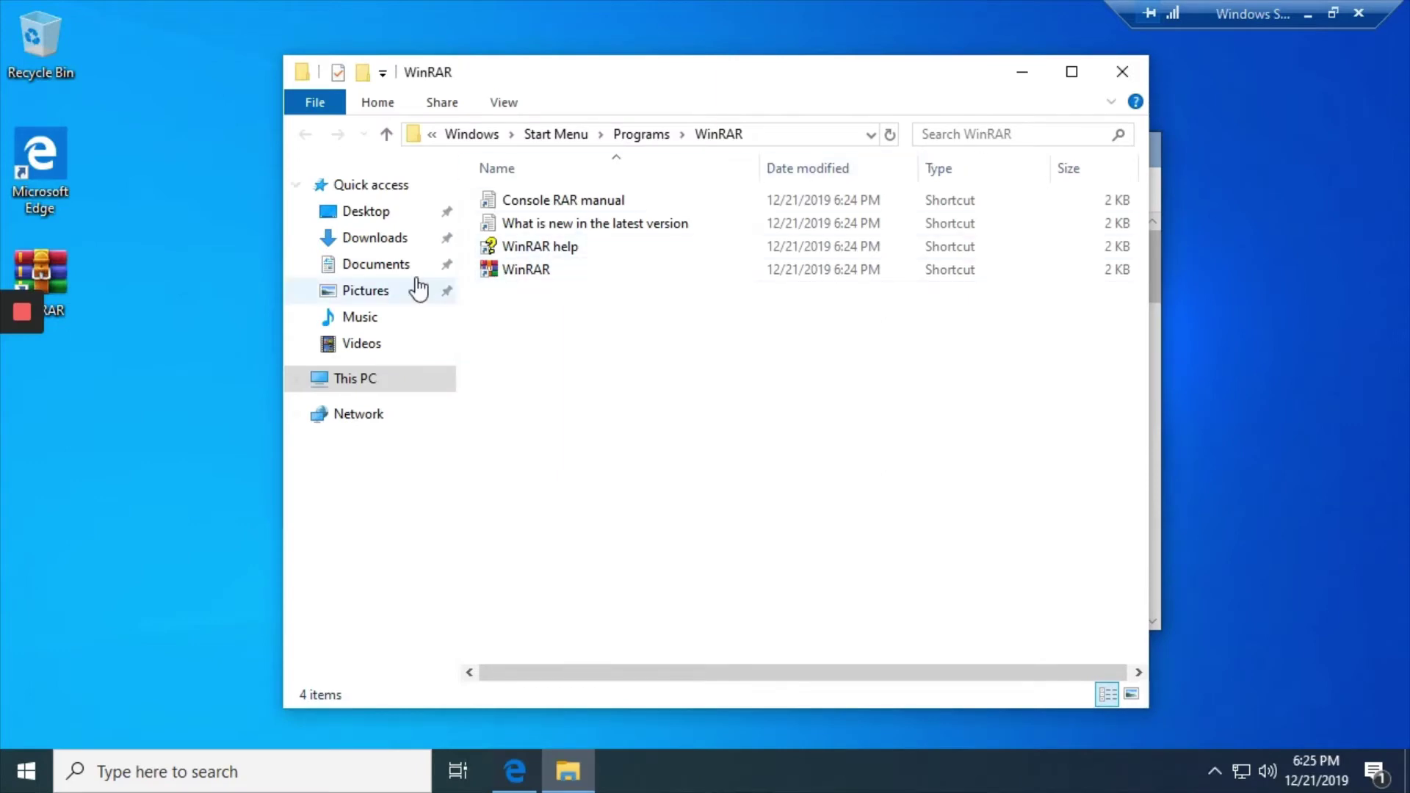
- Move the macOS UX Pack 5.0 archive from Downloads to the desktop and close Explorer and the RARLAB tab
click(397, 242)
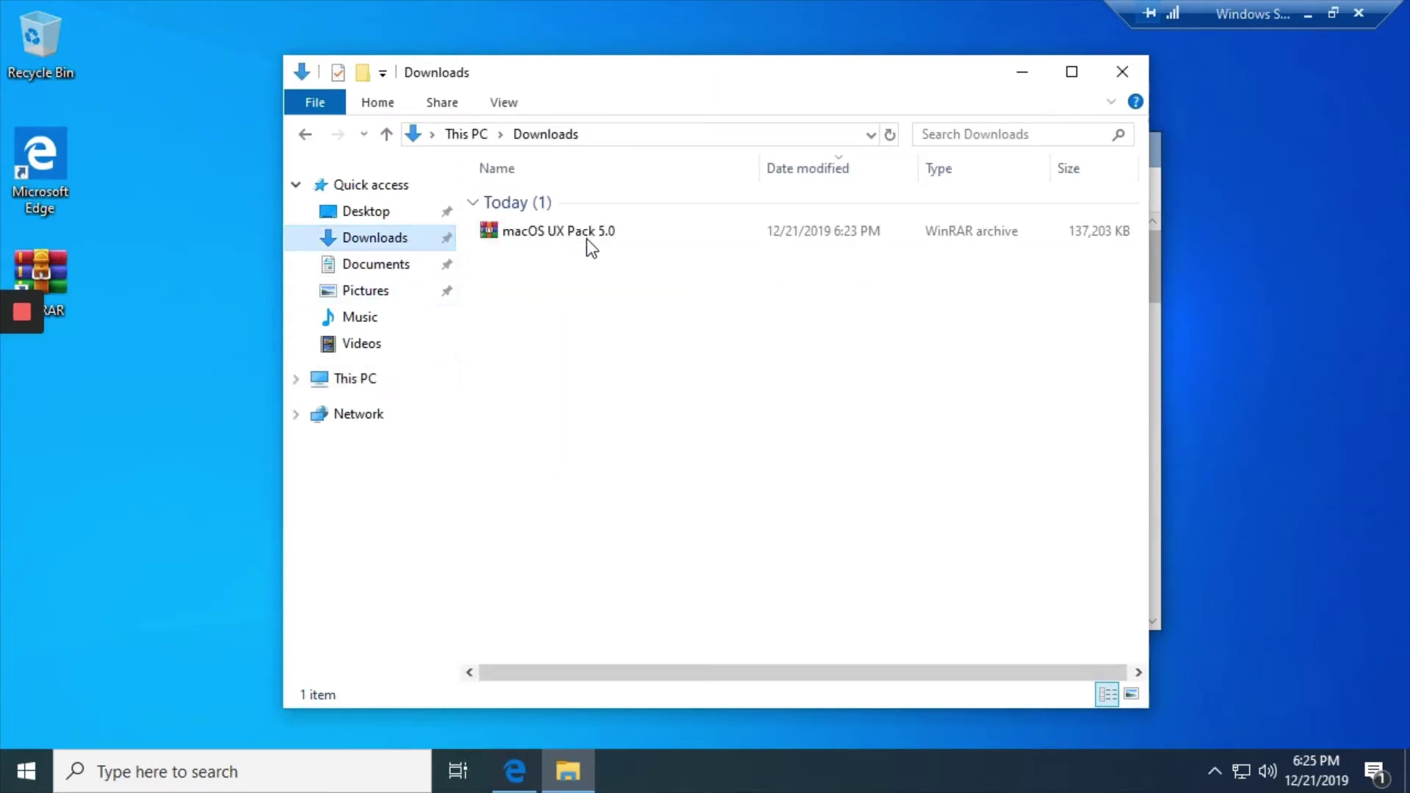
drag(587, 237, 148, 533)
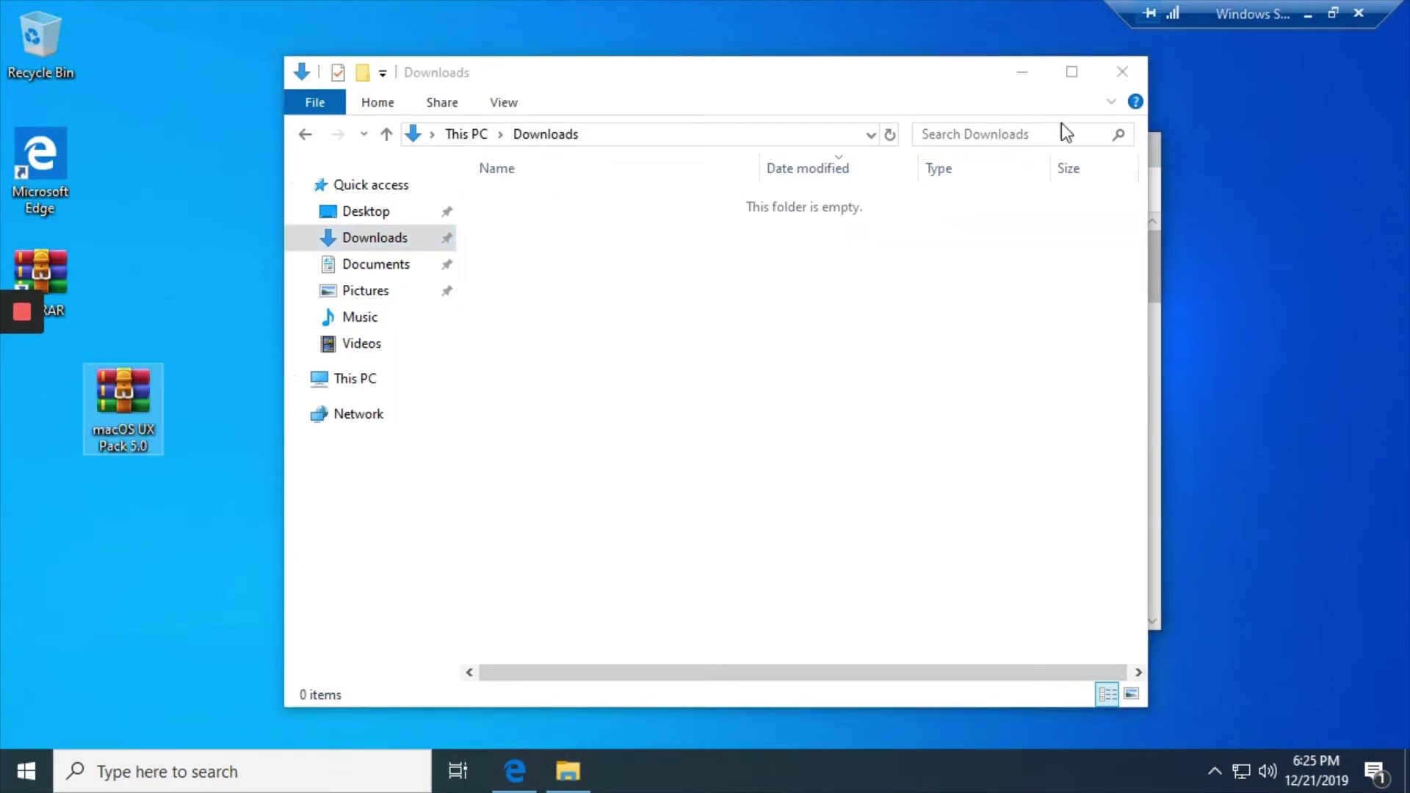
click(1131, 79)
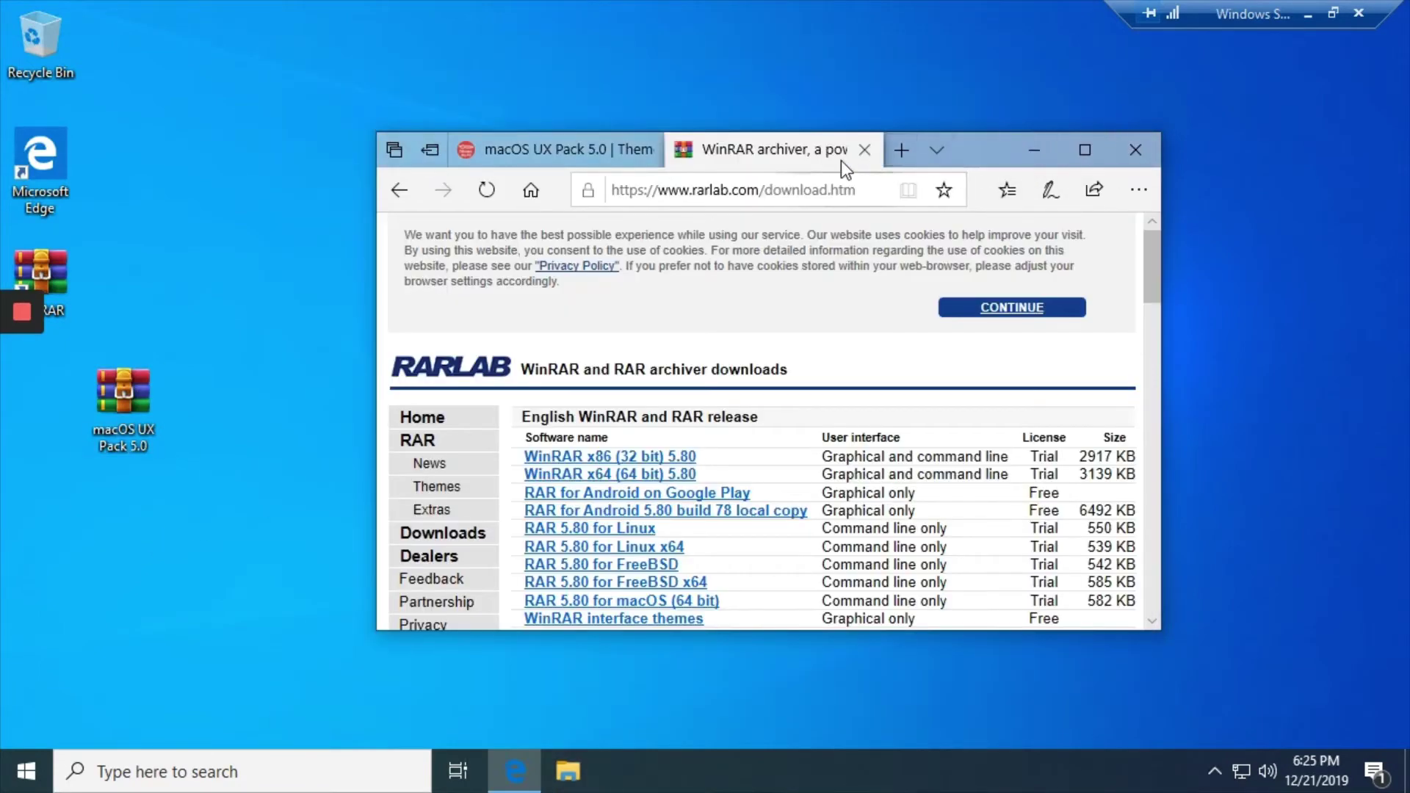
click(864, 151)
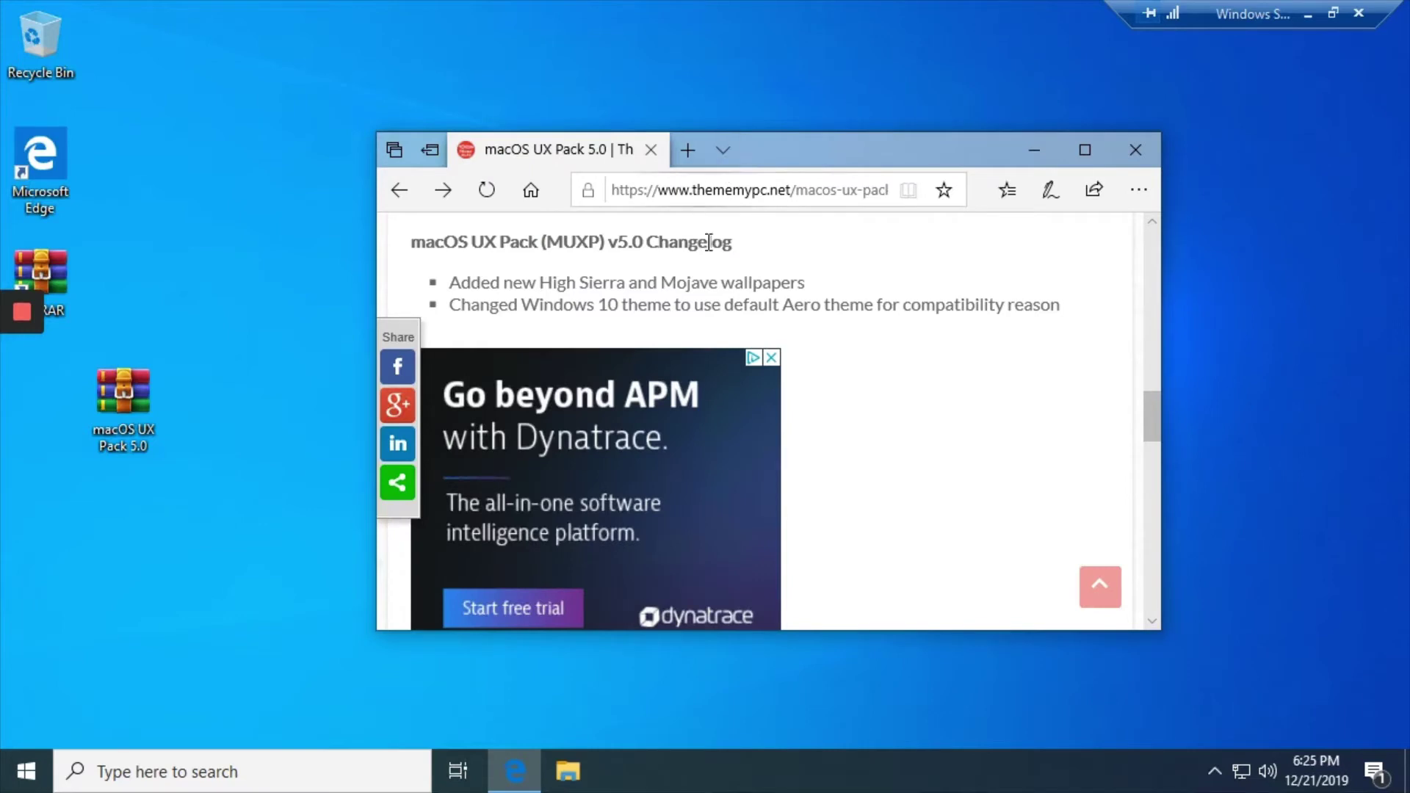
- Close Edge, open the desktop archive in WinRAR and run macOS UX Pack 5.0.exe
click(1136, 148)
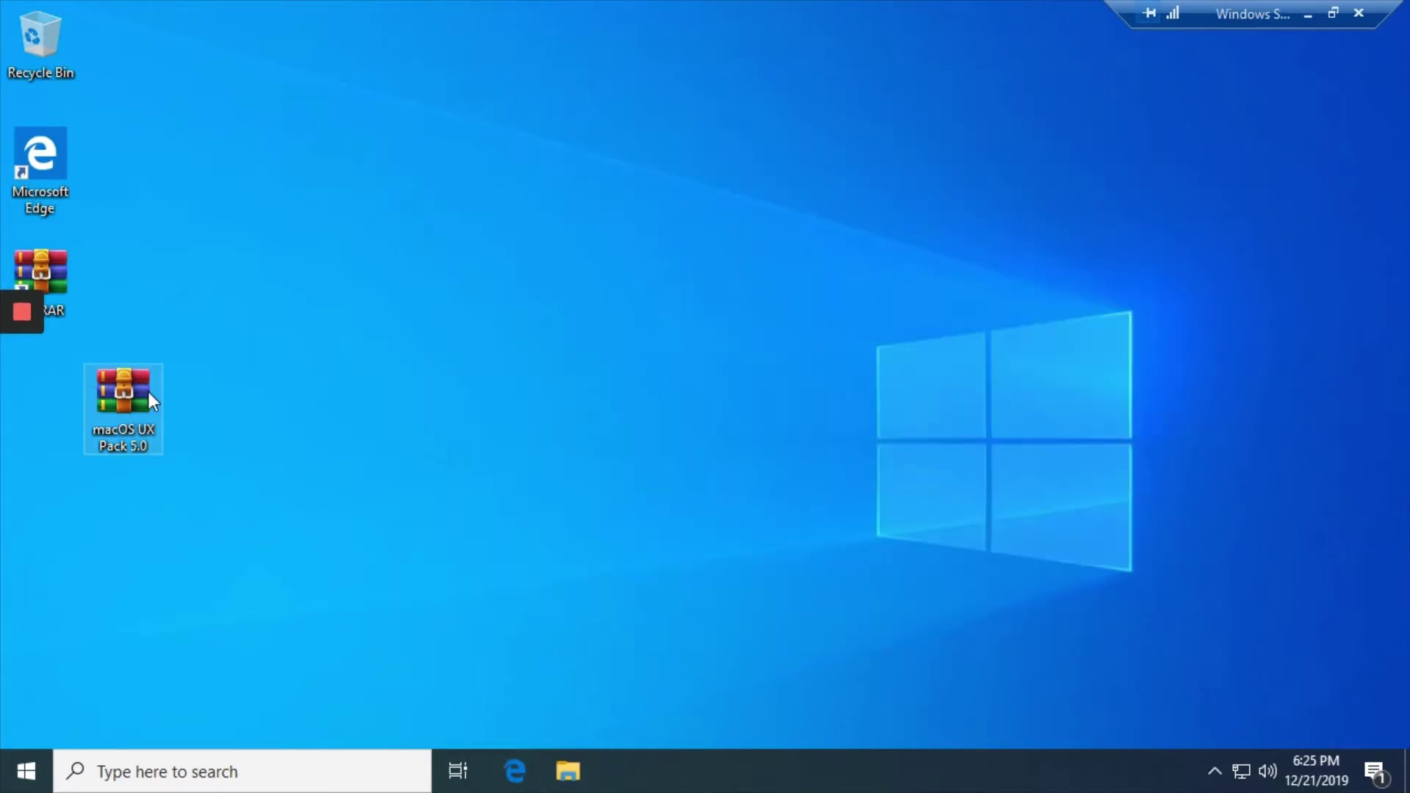
drag(149, 395, 144, 407)
double_click(144, 407)
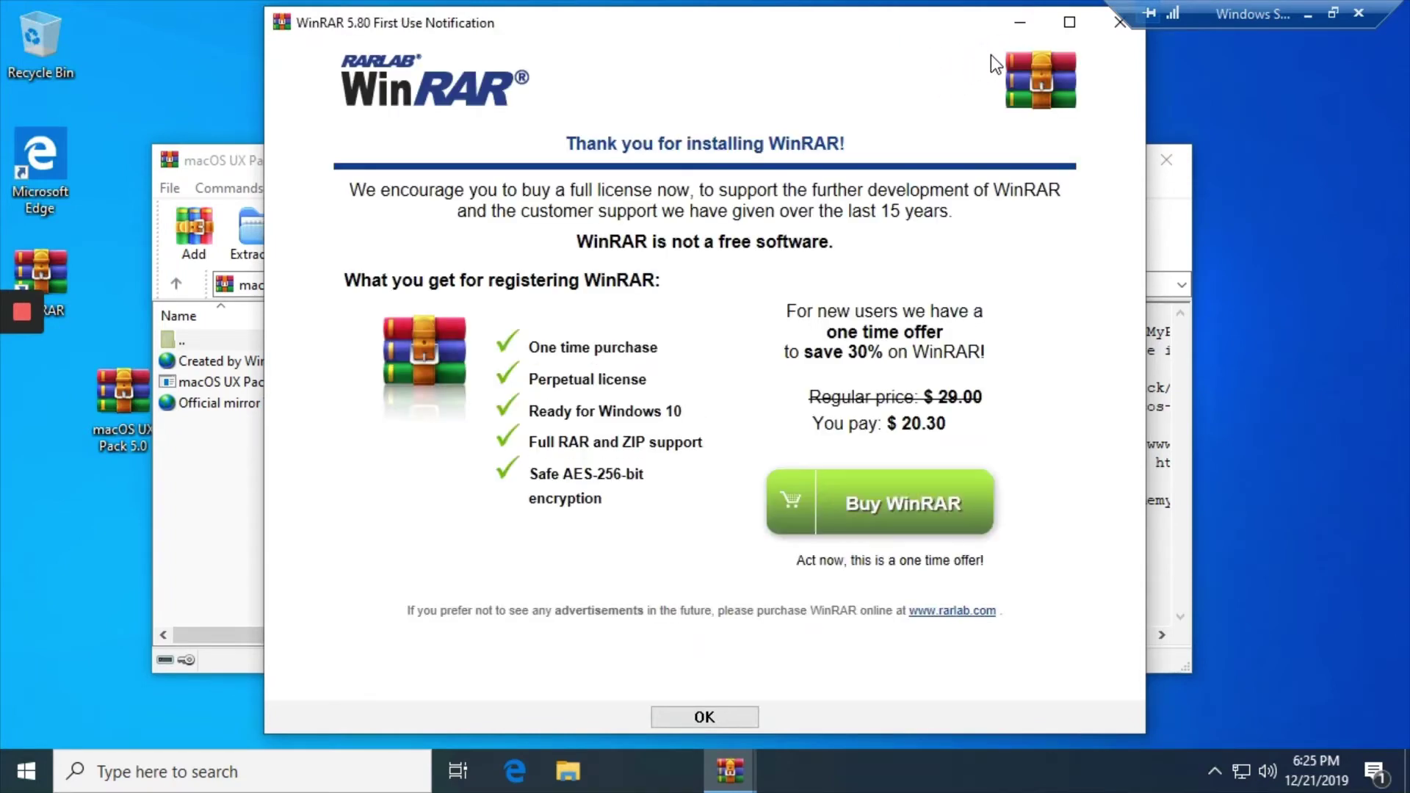
click(1117, 22)
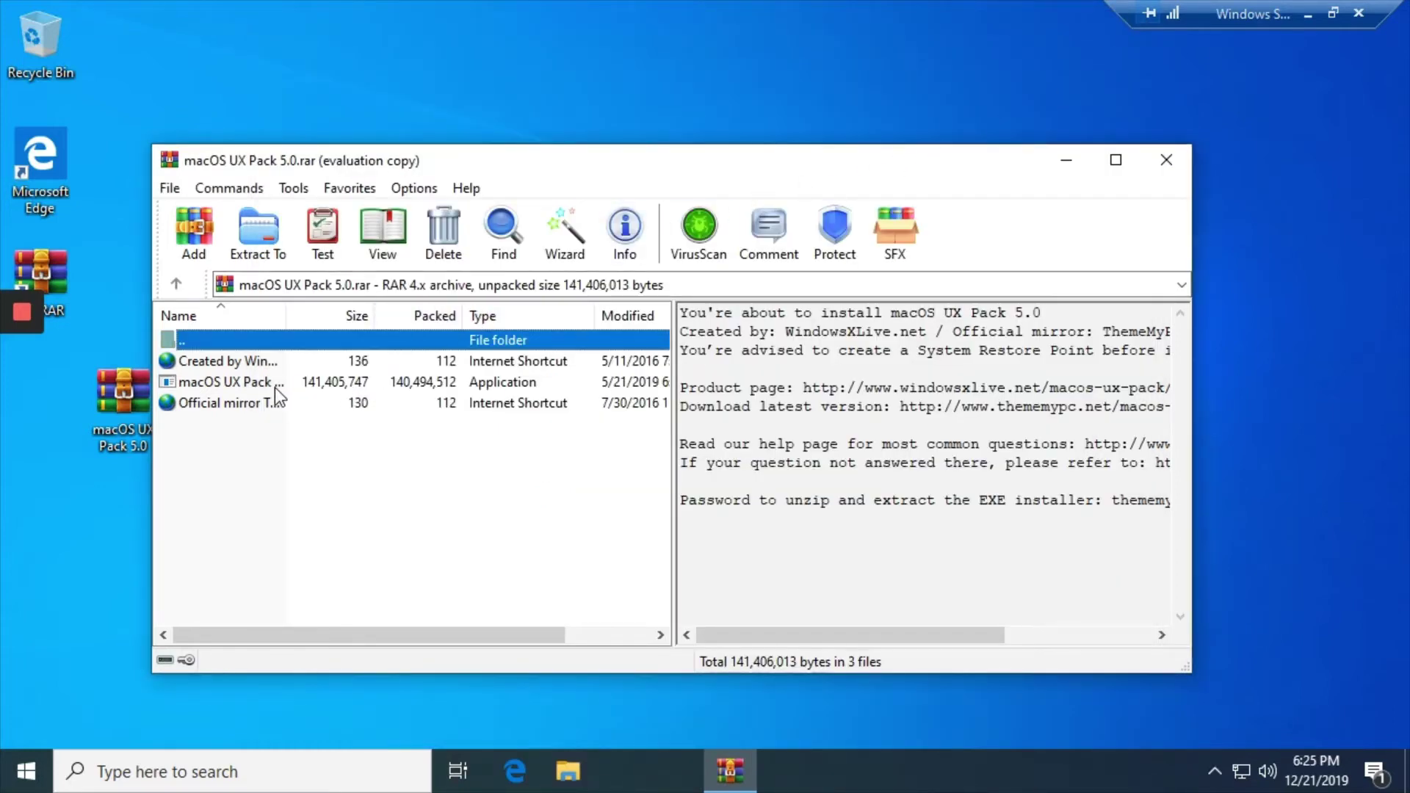
click(342, 387)
double_click(343, 387)
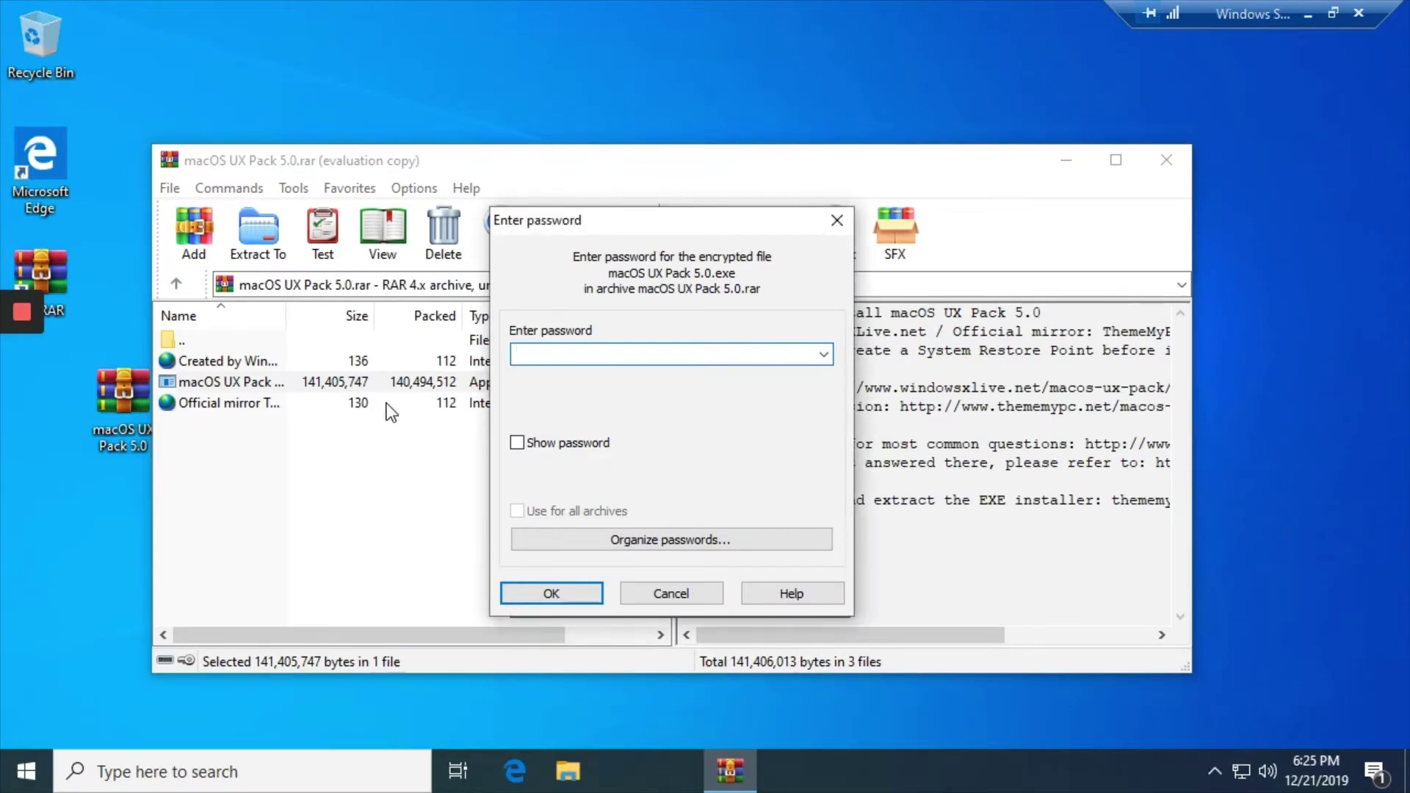
- Cancel the password prompt and dismiss the resulting error message
click(836, 221)
click(261, 400)
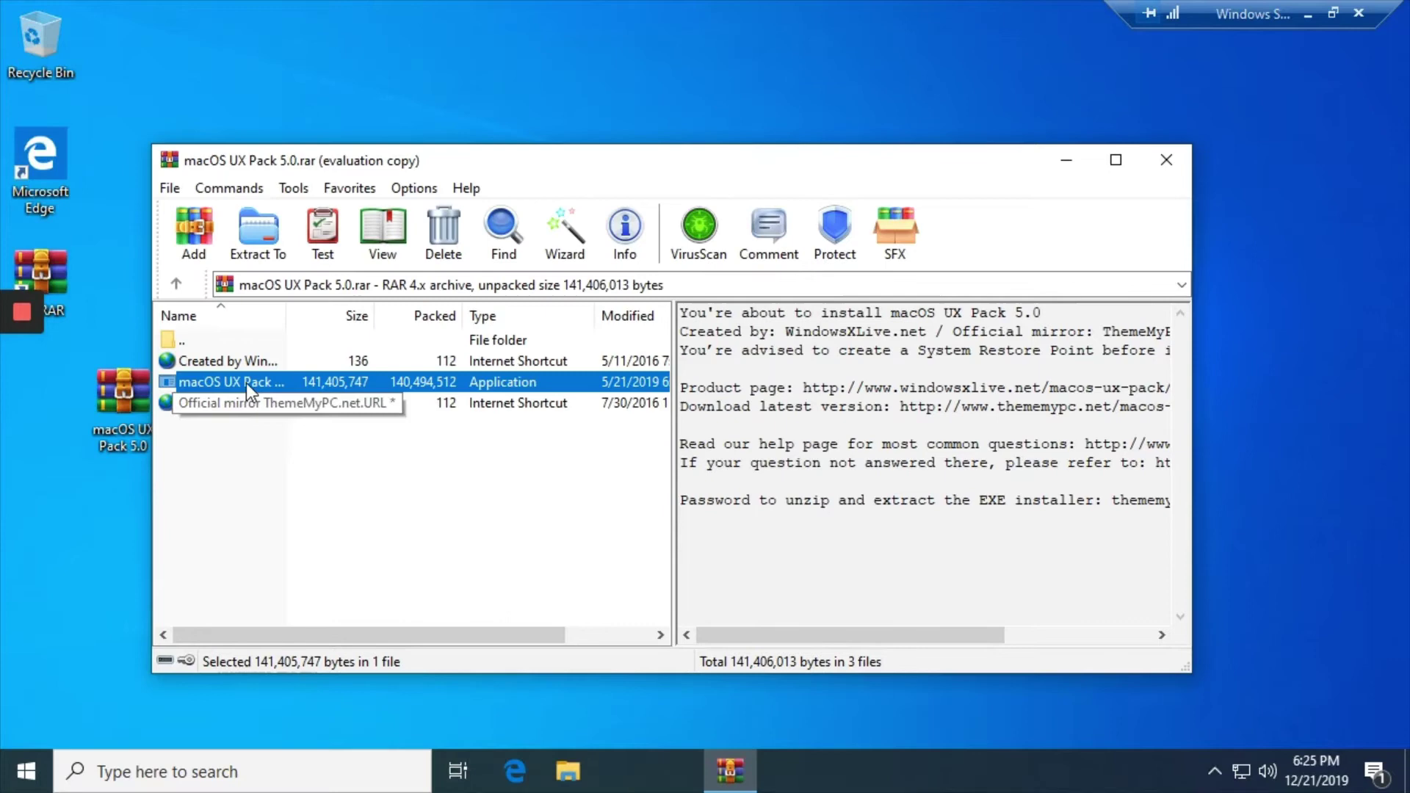
click(257, 359)
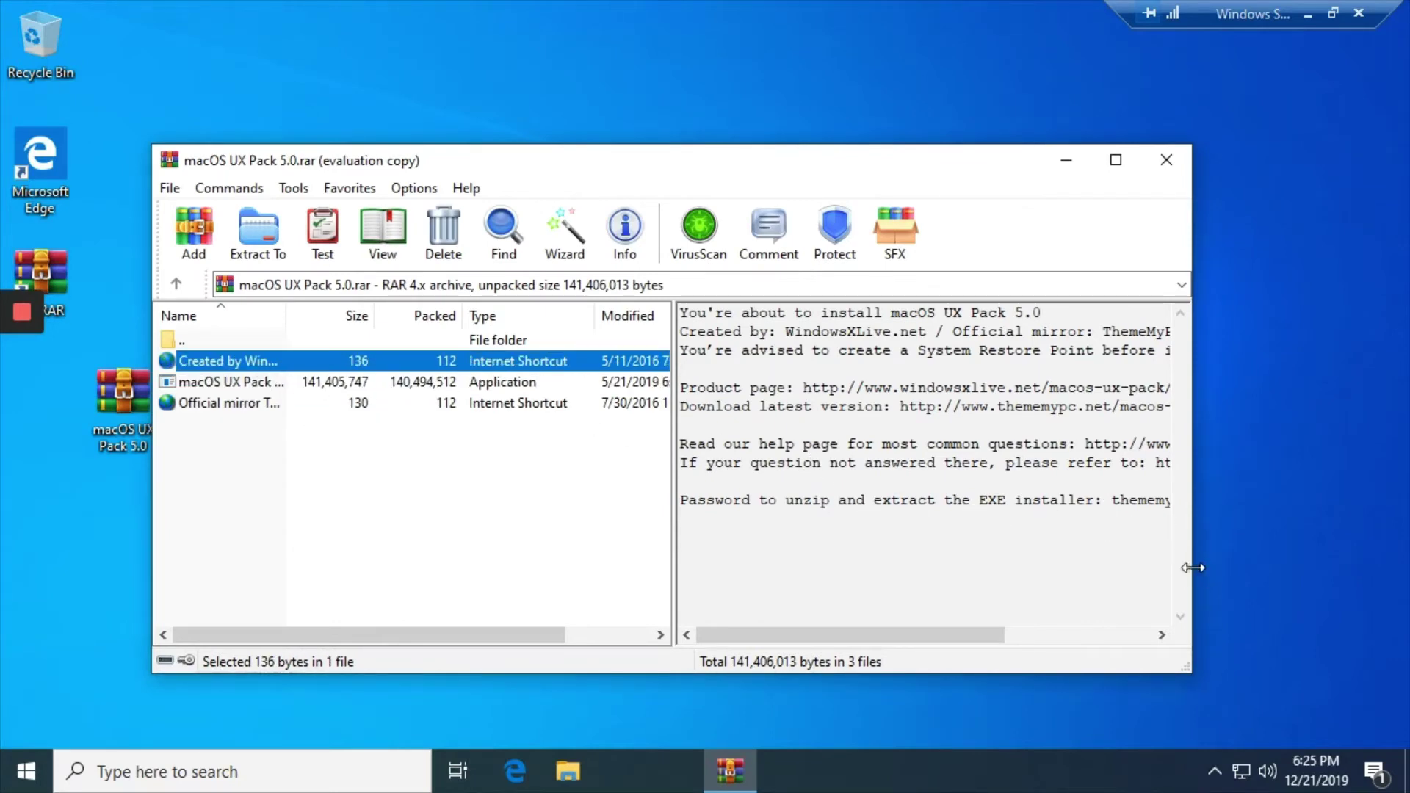
- Widen the WinRAR window and select the extraction password in the archive comment
drag(1191, 566, 1403, 556)
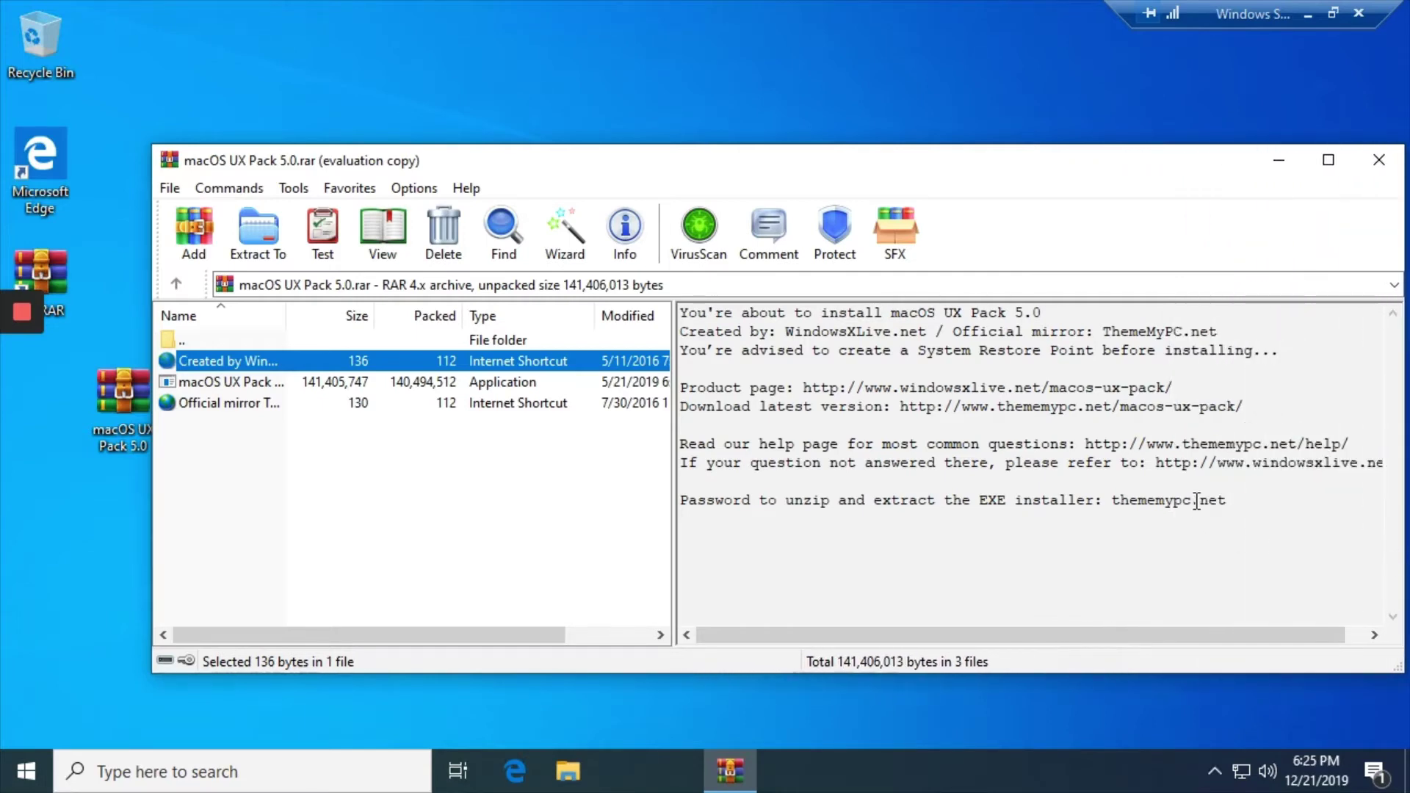
drag(1223, 504, 1115, 516)
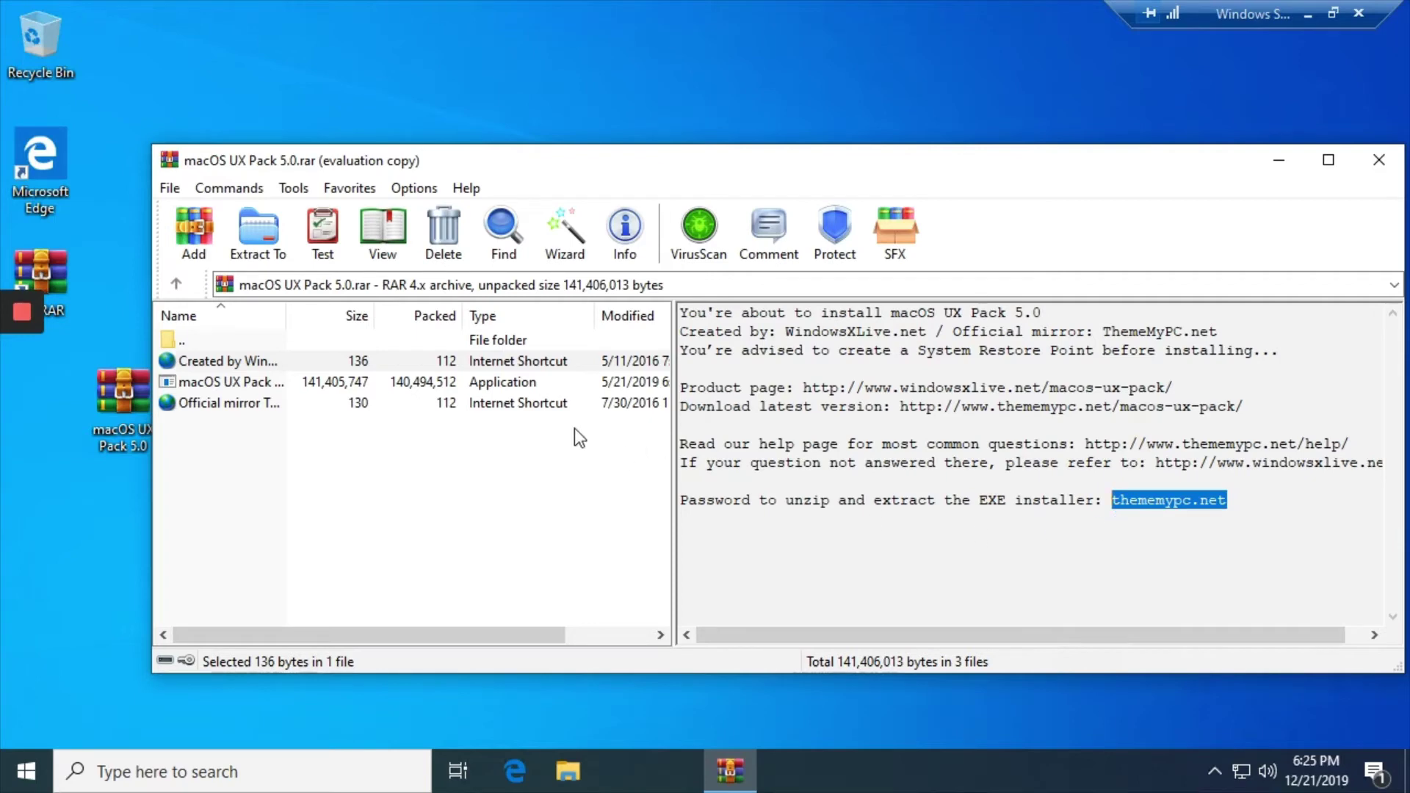
click(298, 360)
click(298, 360)
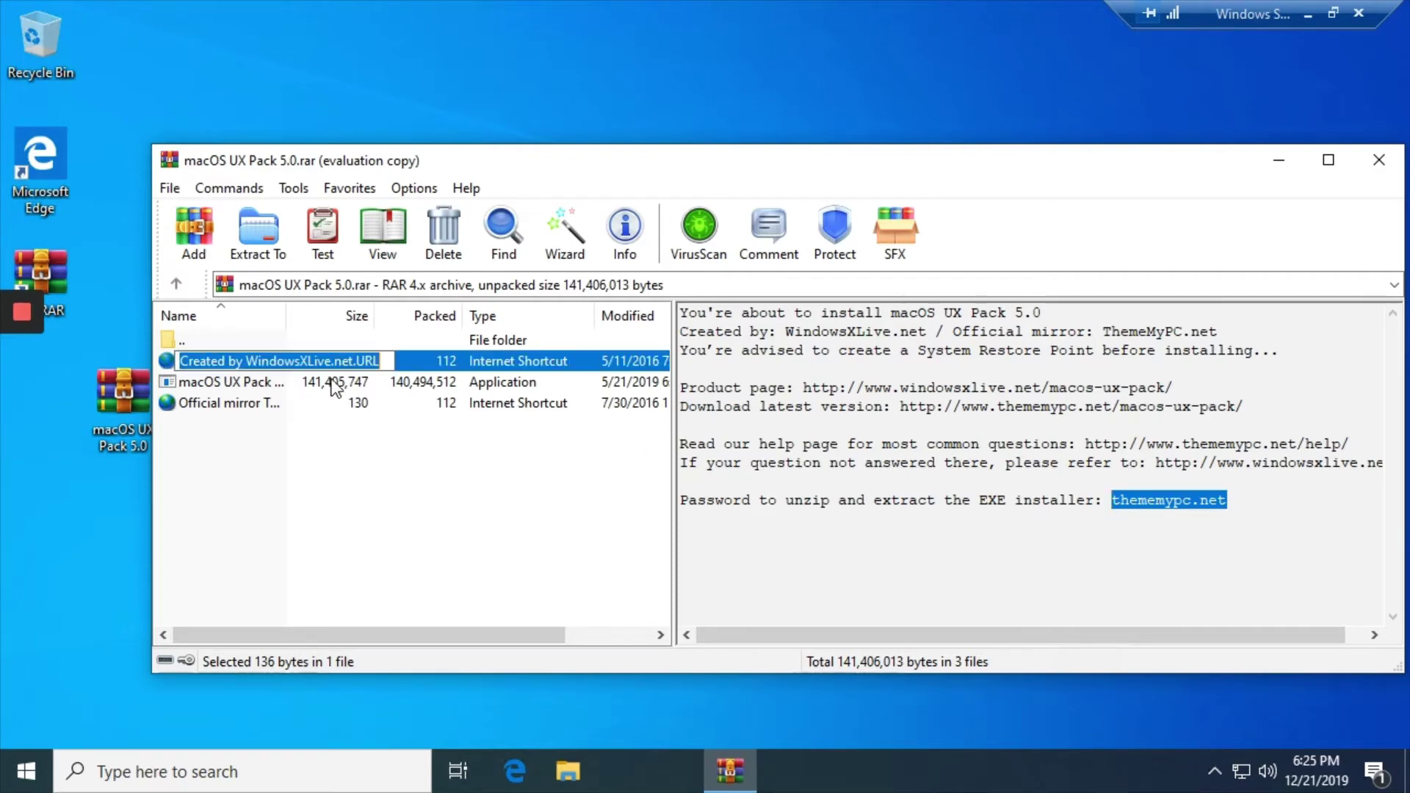
click(407, 451)
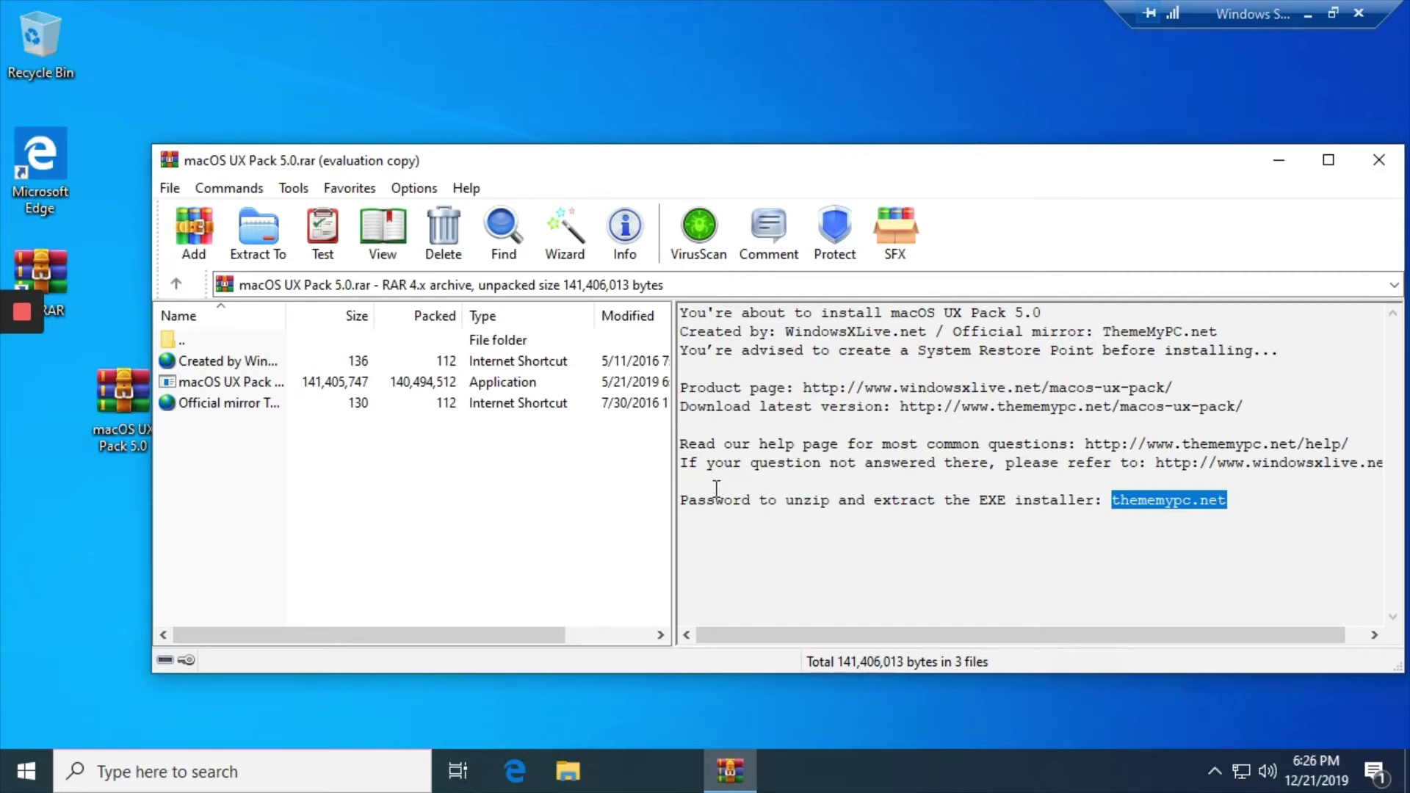
- Retry the installer with the wrongly pasted text as password and dismiss the diagnostic messages
double_click(257, 384)
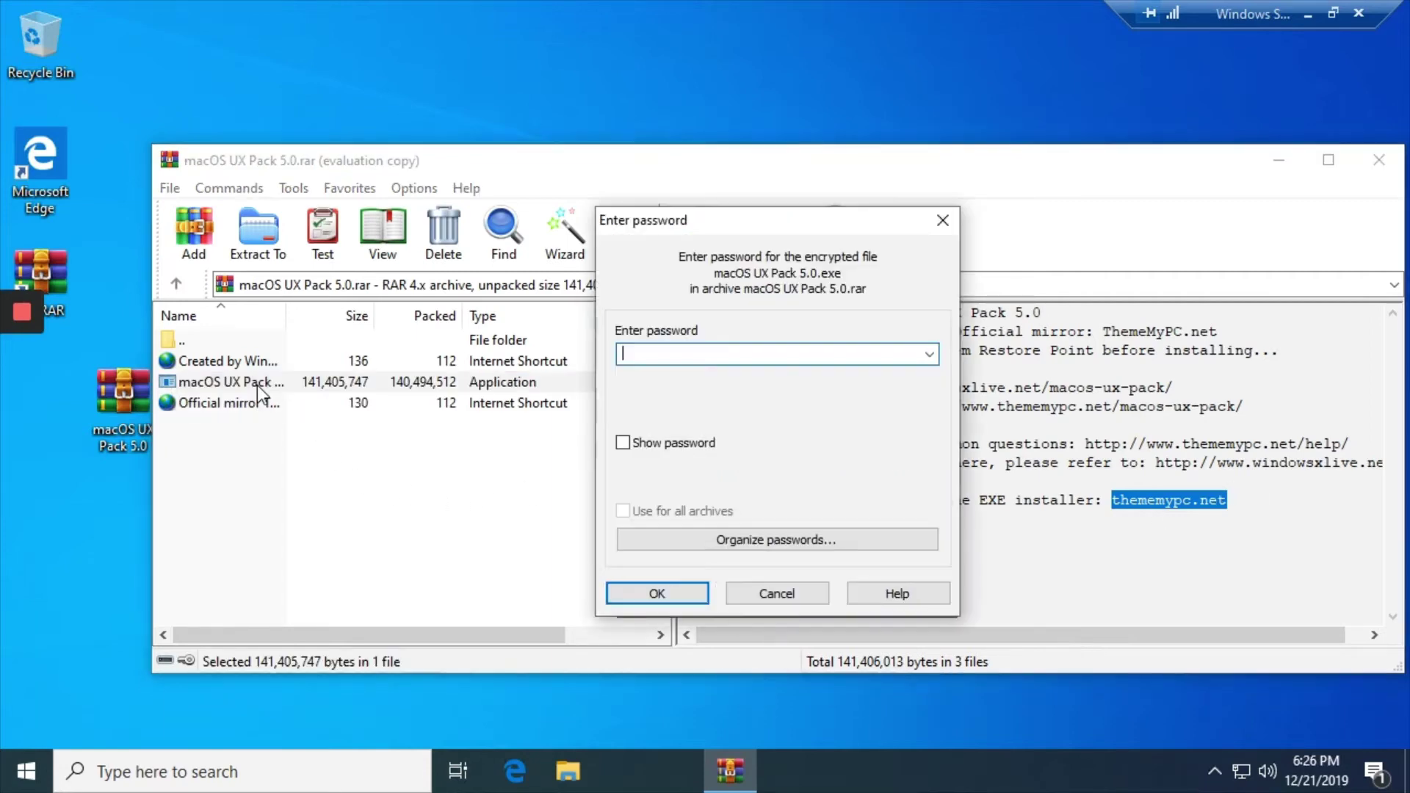
key(ctrl+v)
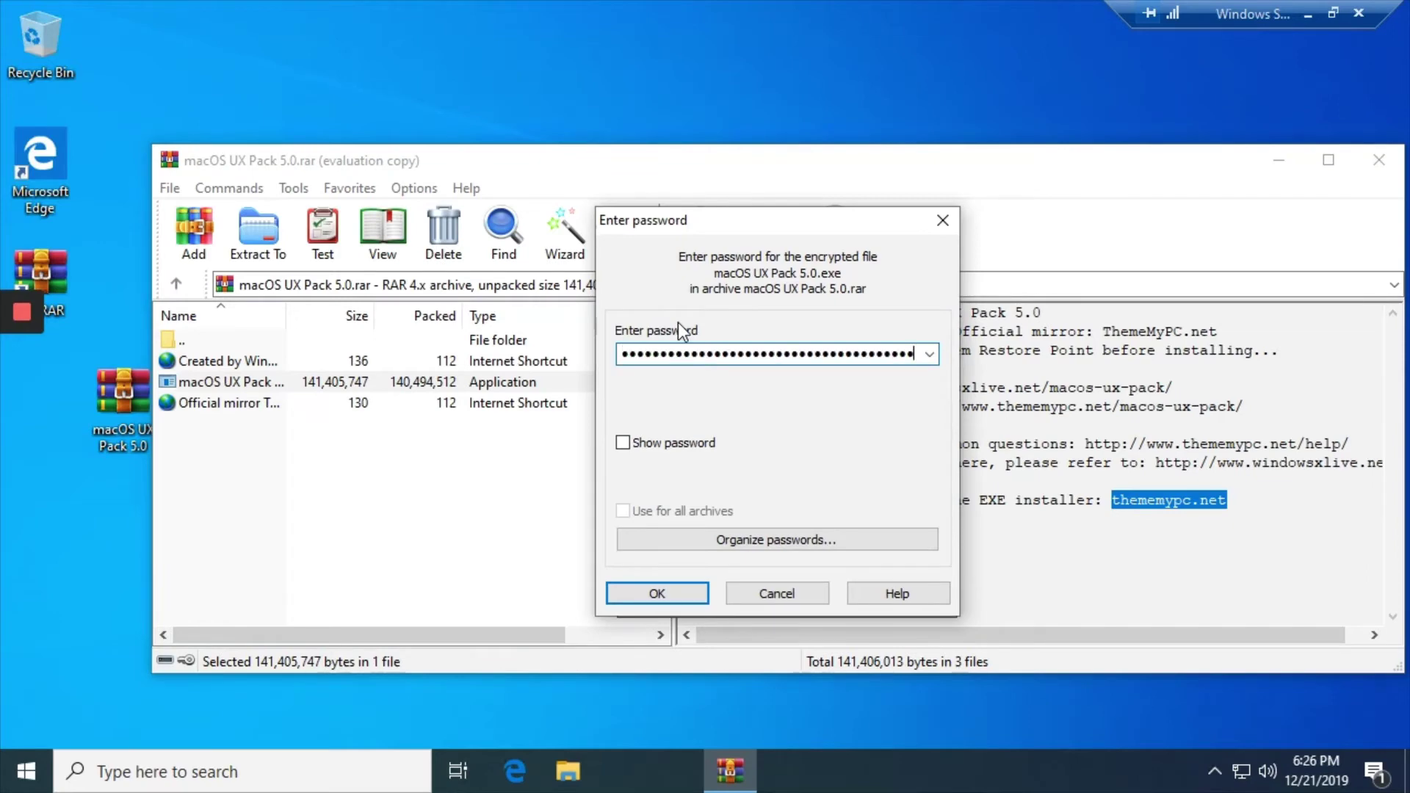
click(629, 443)
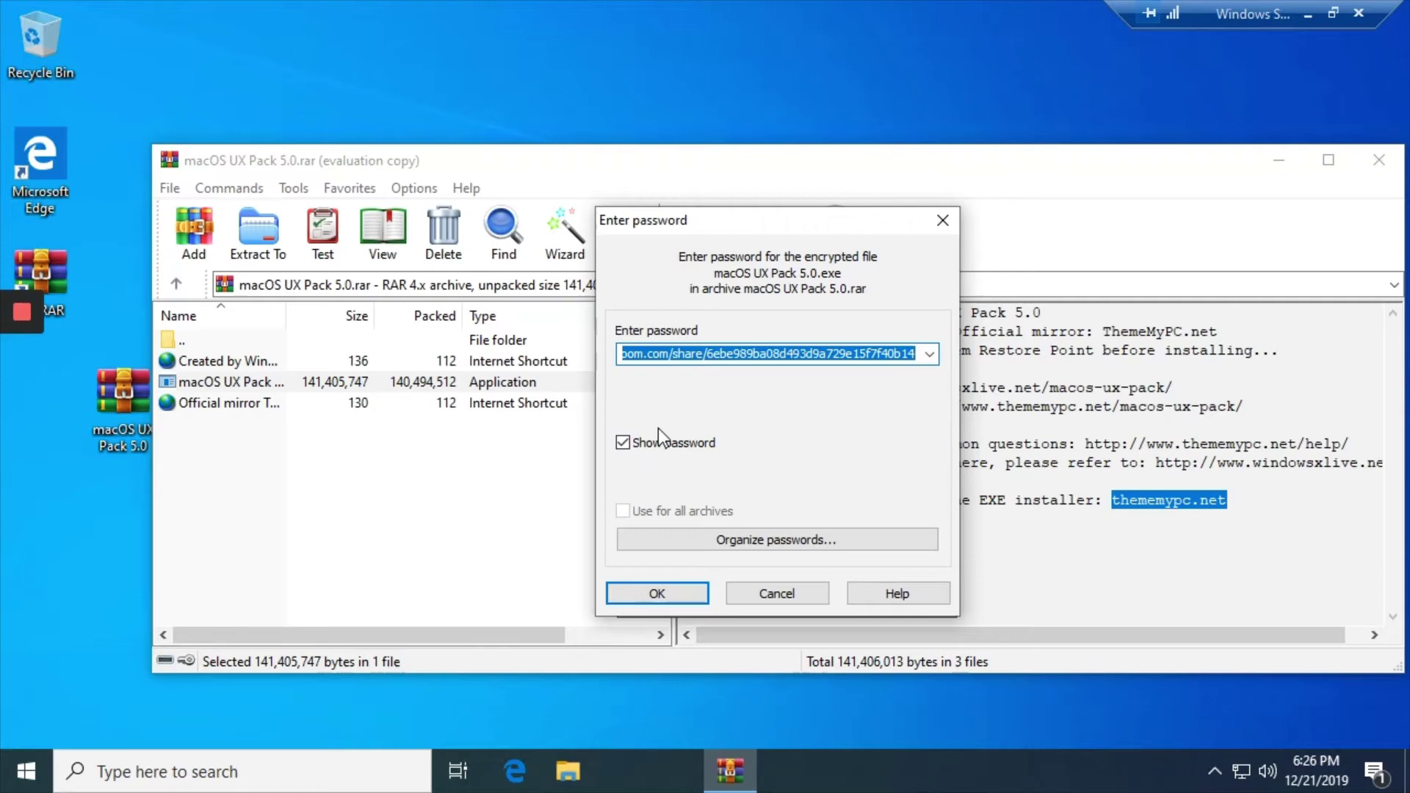
key(BackSpace)
click(1178, 495)
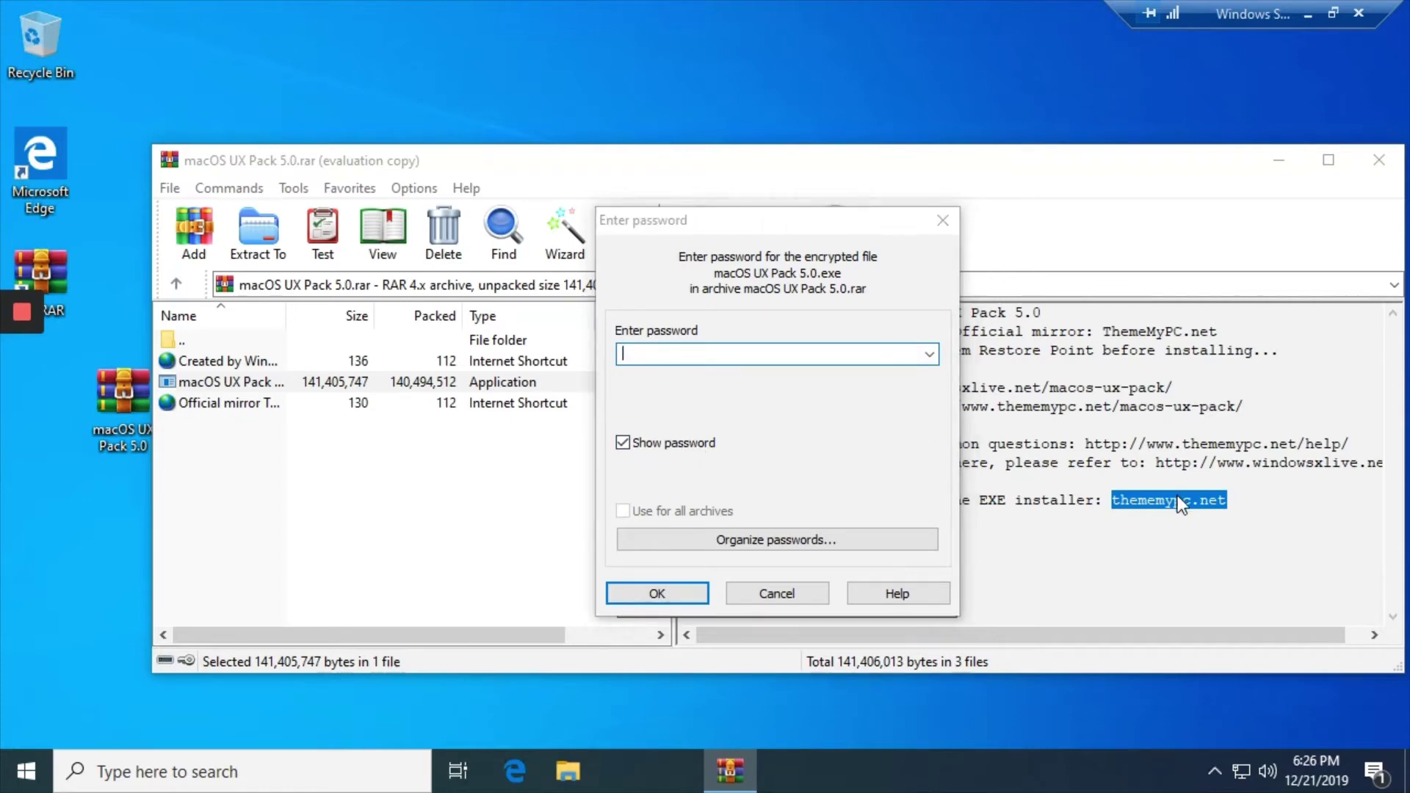
click(774, 598)
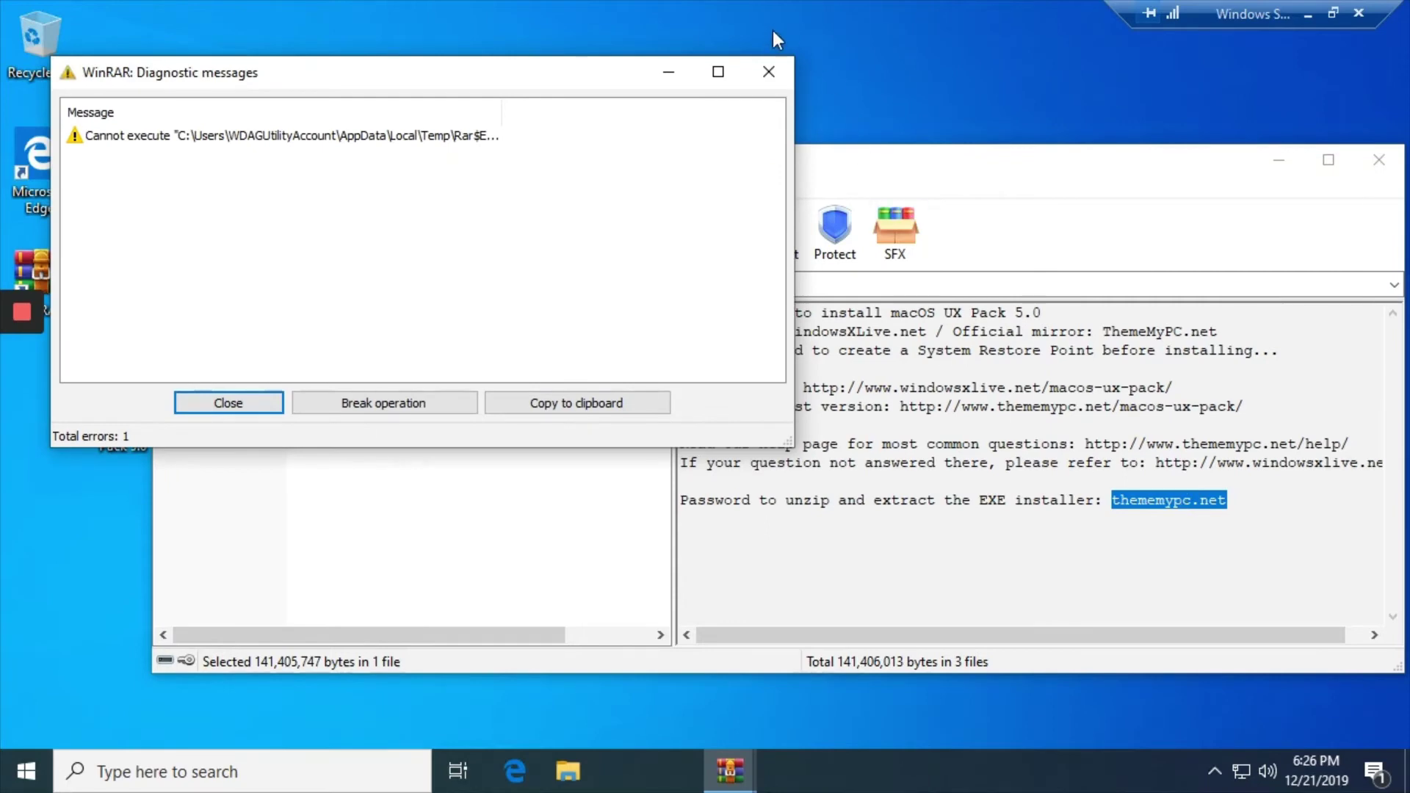
click(768, 71)
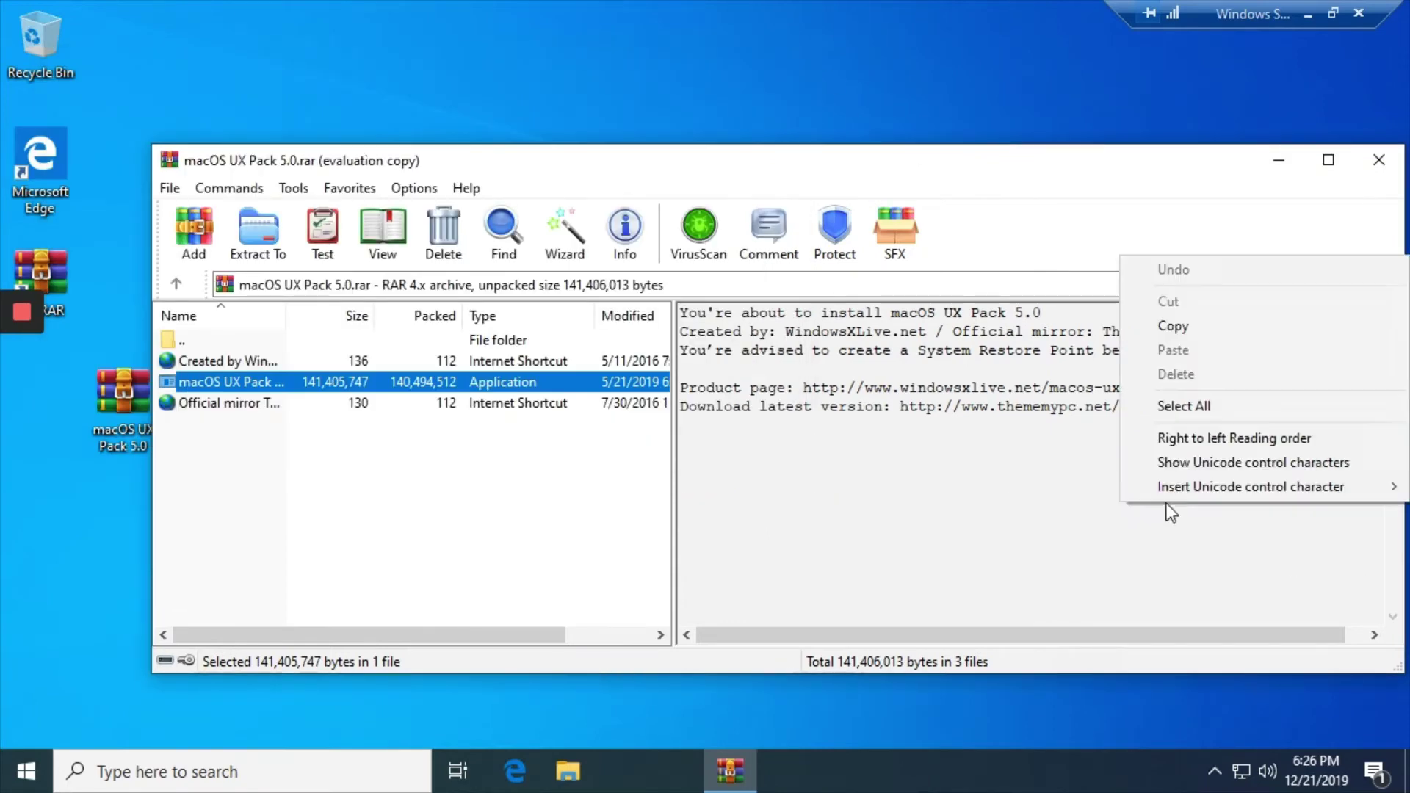
- Copy the password from the comment and use it to extract and launch macOS UX Pack 5.0.exe
click(1183, 325)
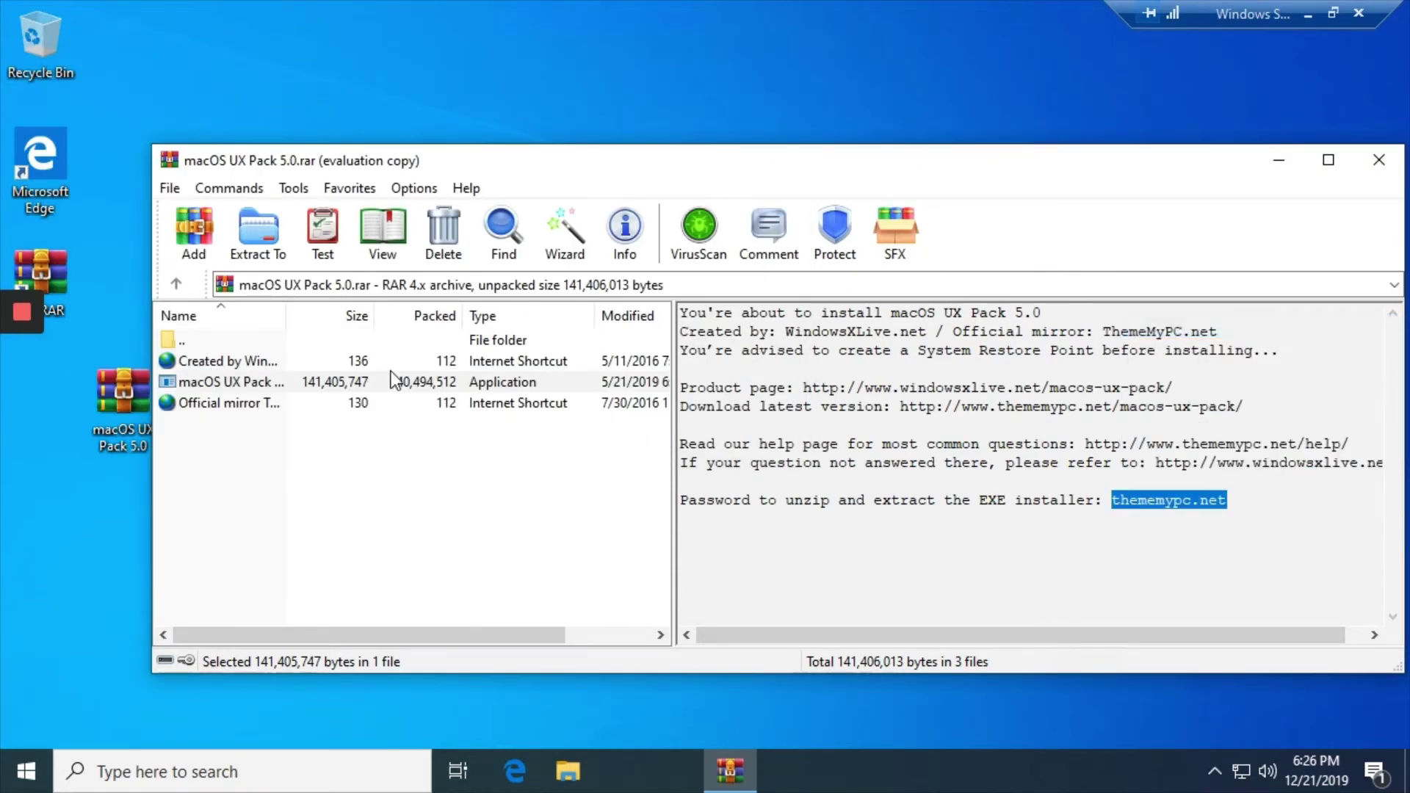
double_click(278, 381)
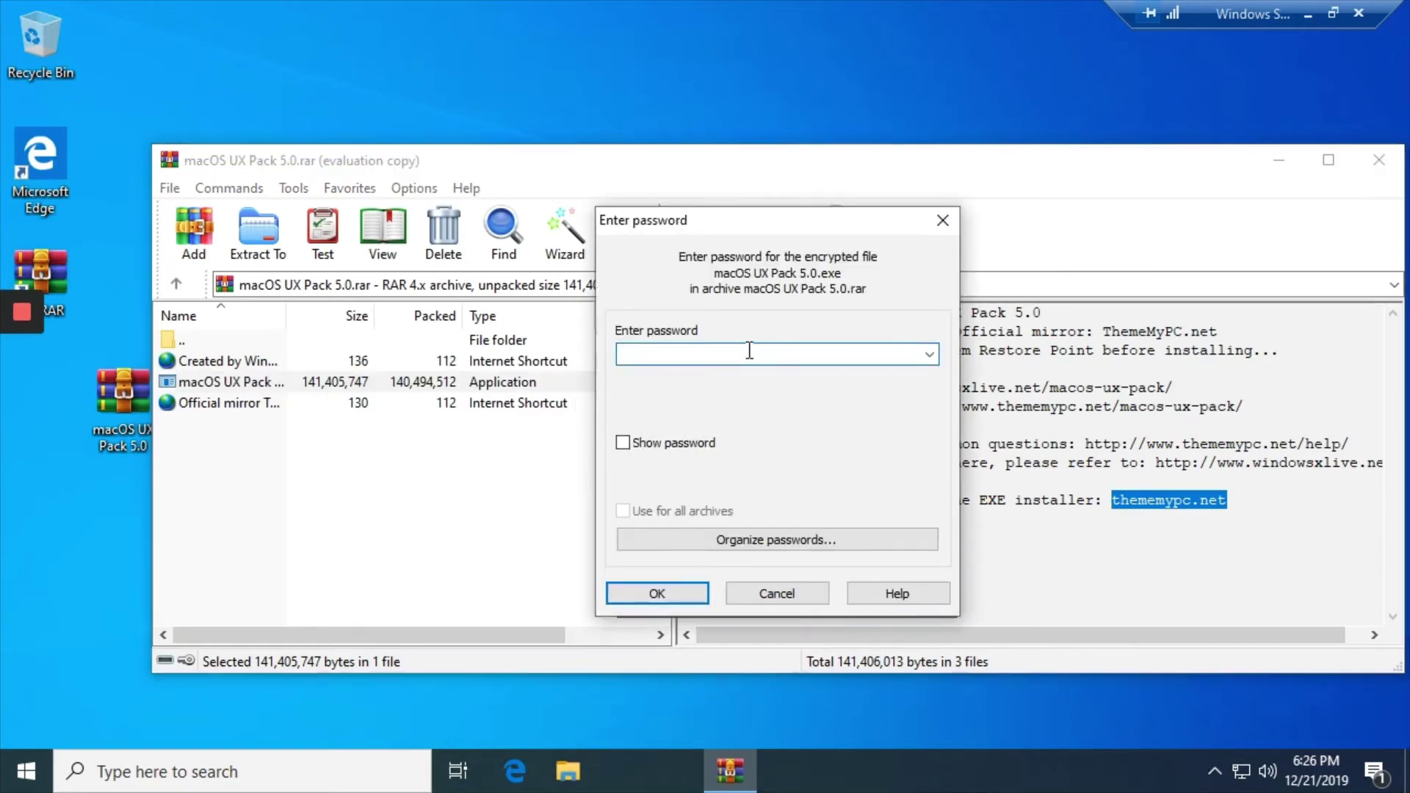
key(ctrl+v)
click(656, 595)
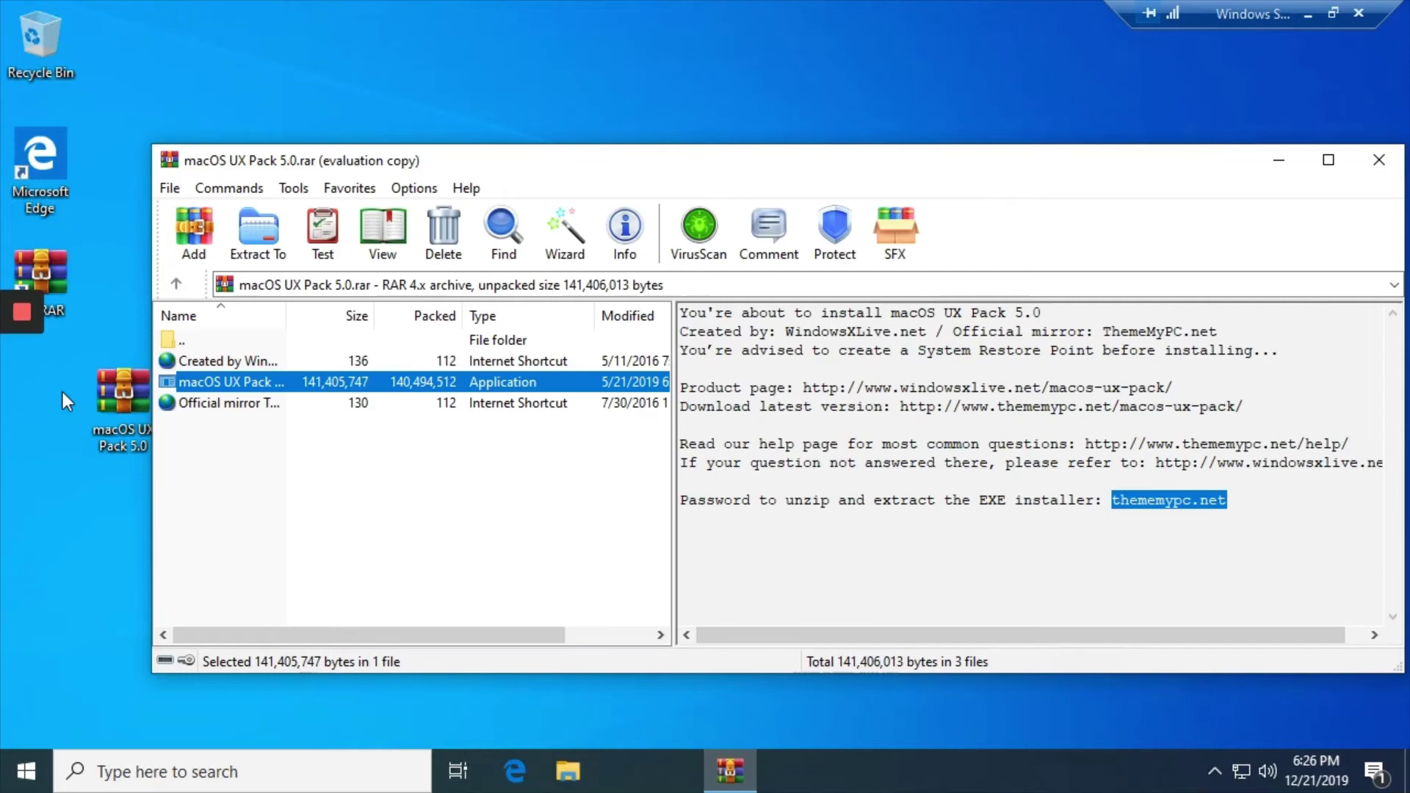
mouse_move(12, 338)
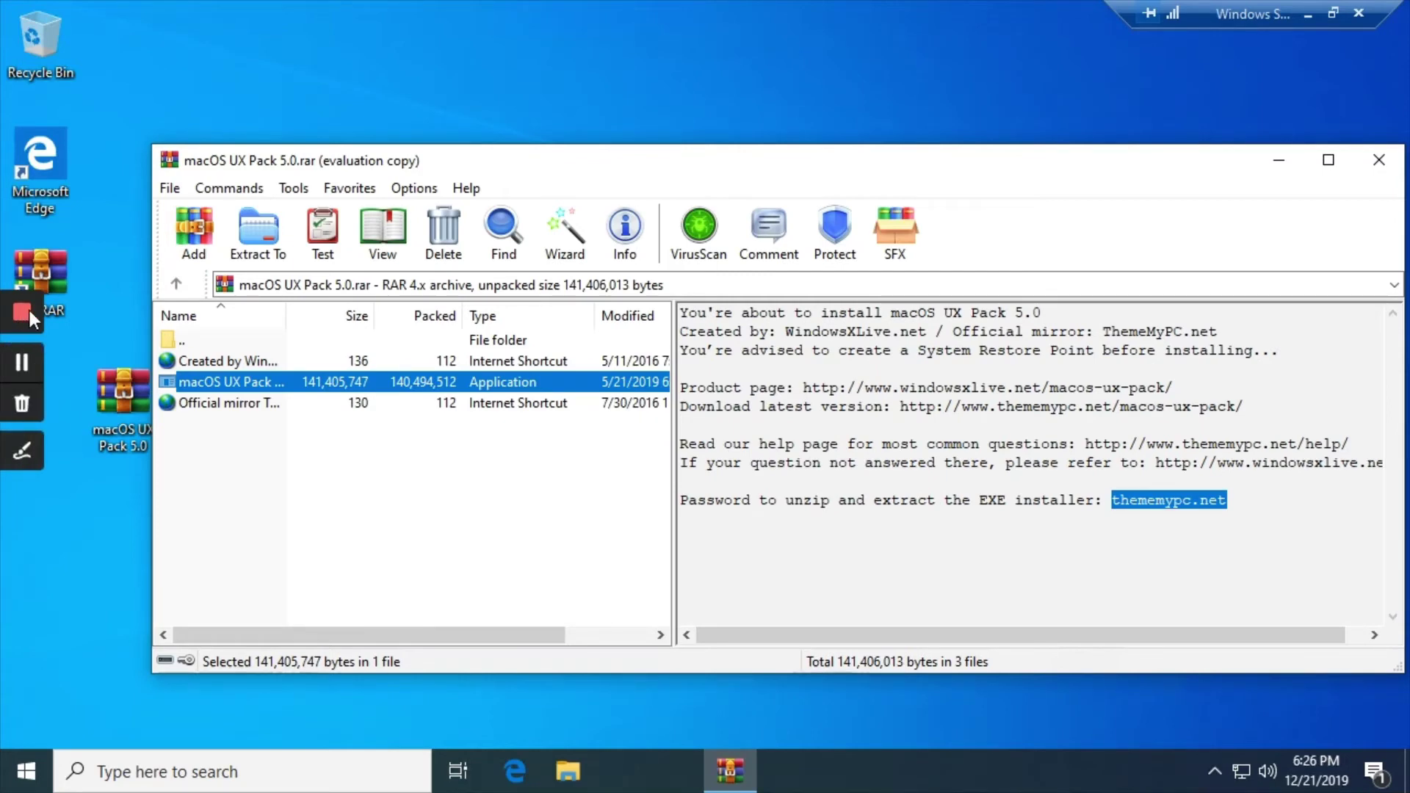
click(29, 325)
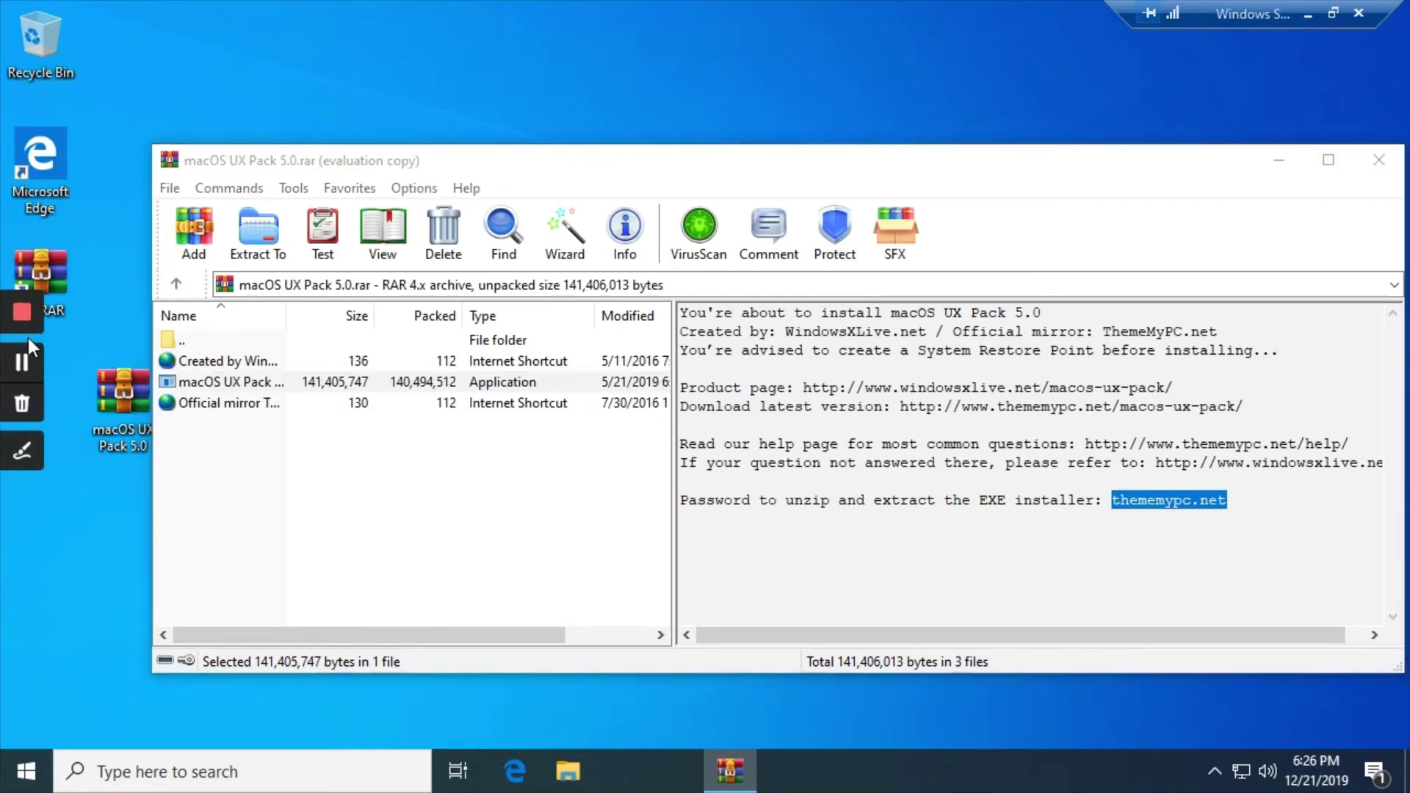
- Keep System Default font and dock always on top, enable hot screen corners, and install
click(21, 360)
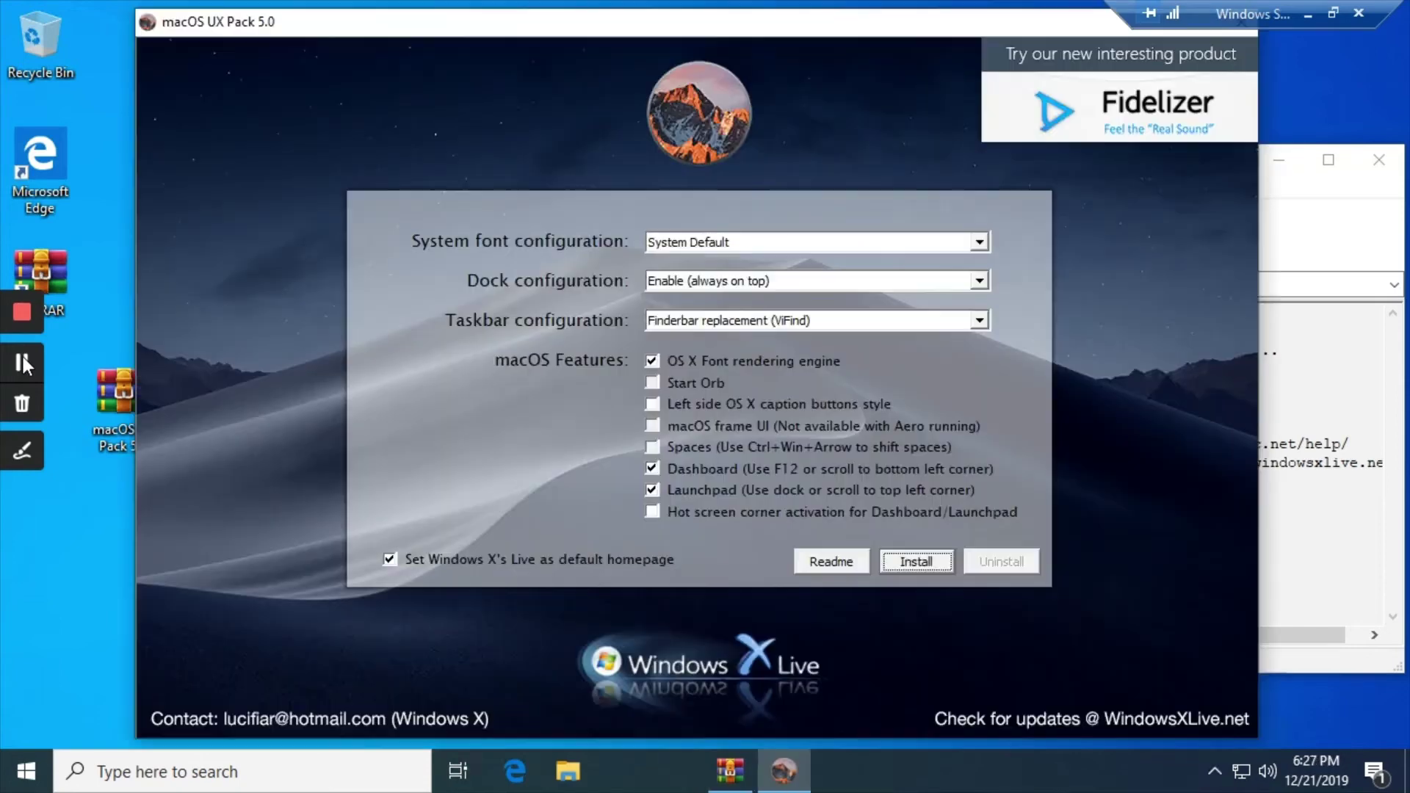
click(783, 248)
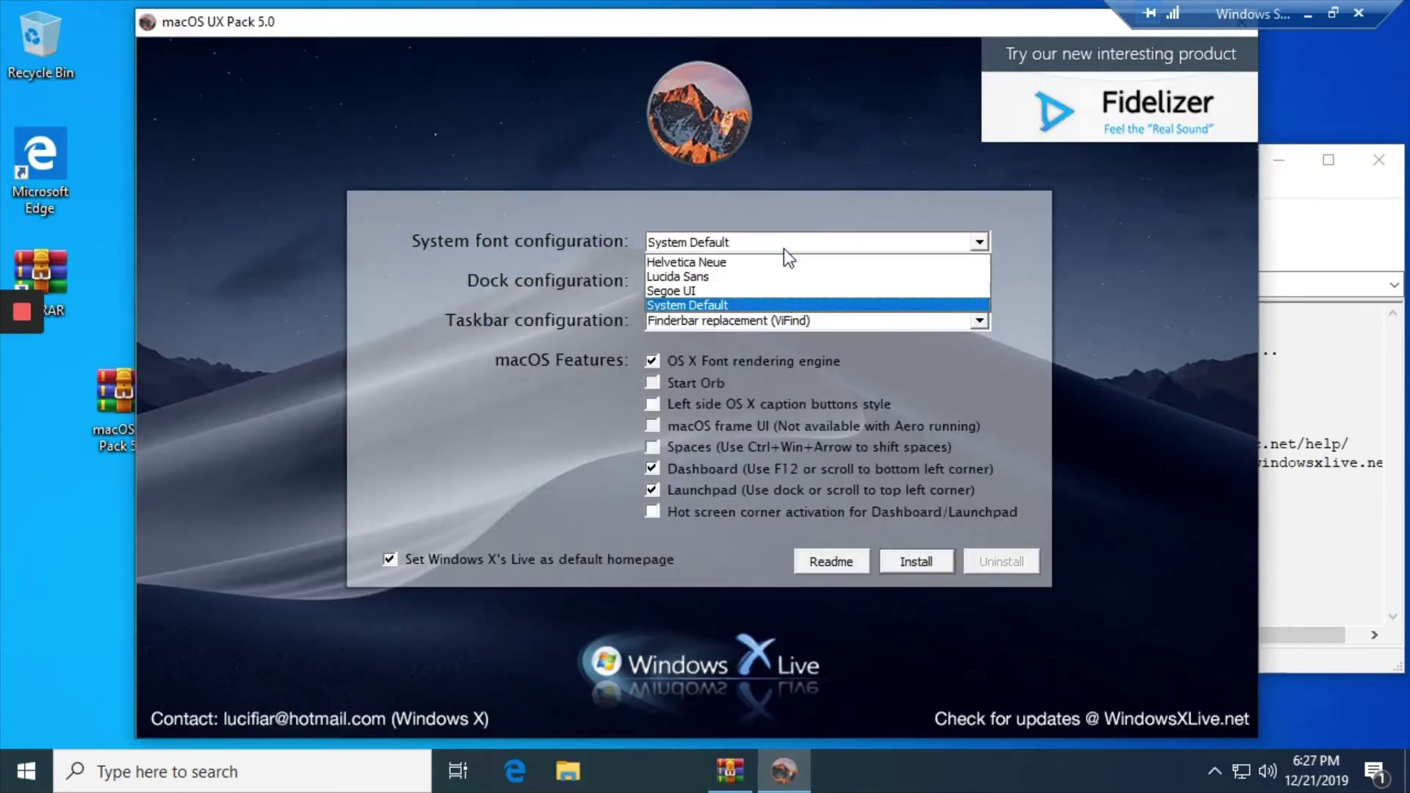
click(783, 248)
click(742, 285)
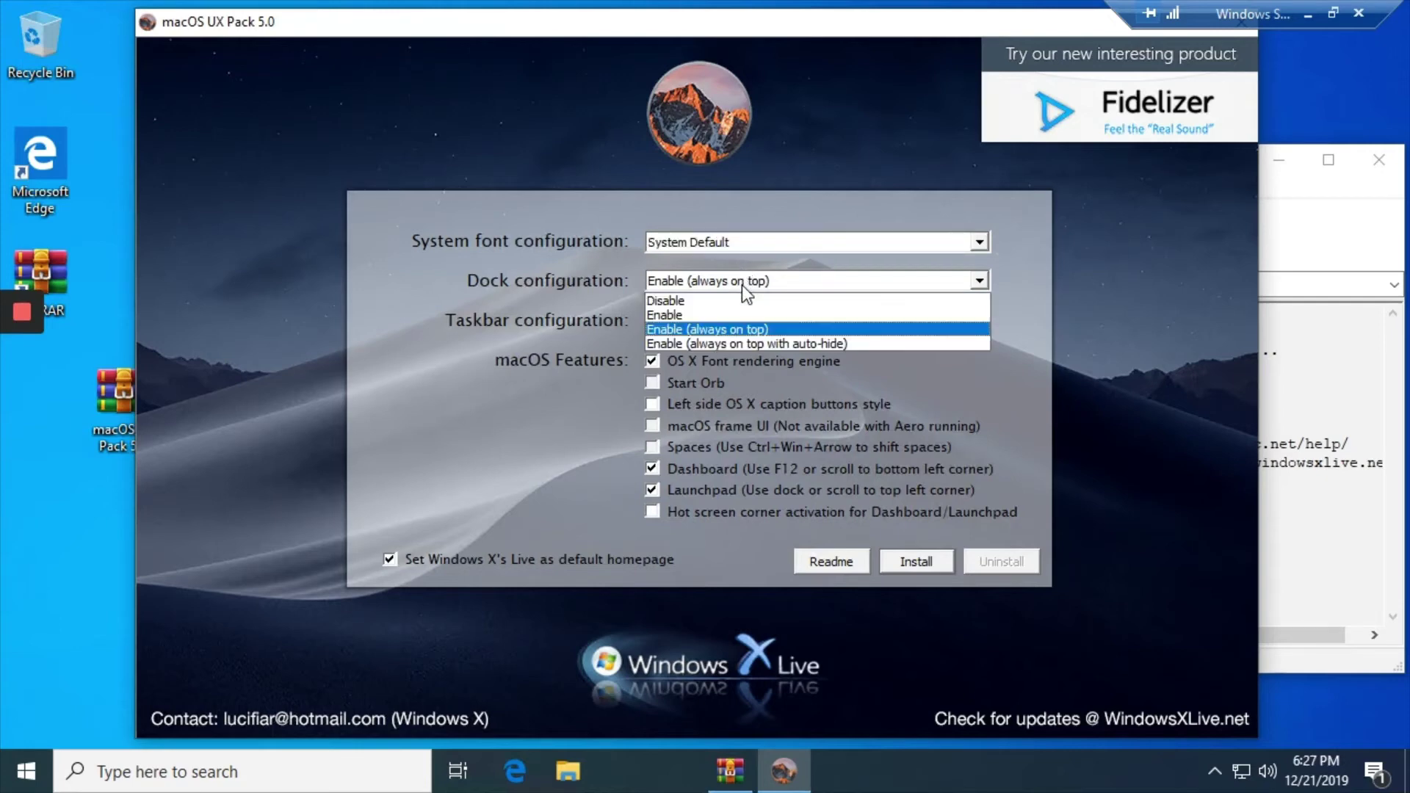
click(743, 288)
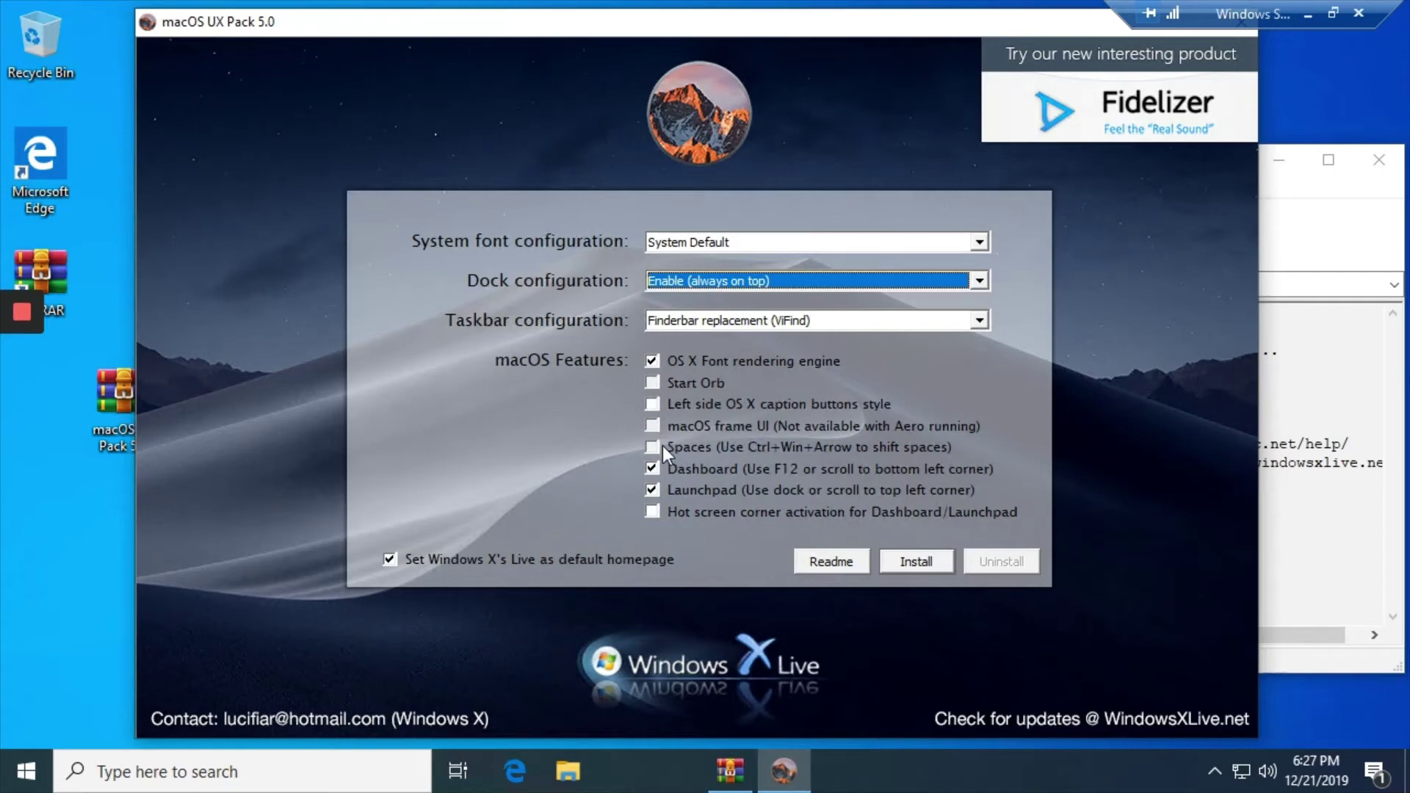
click(649, 511)
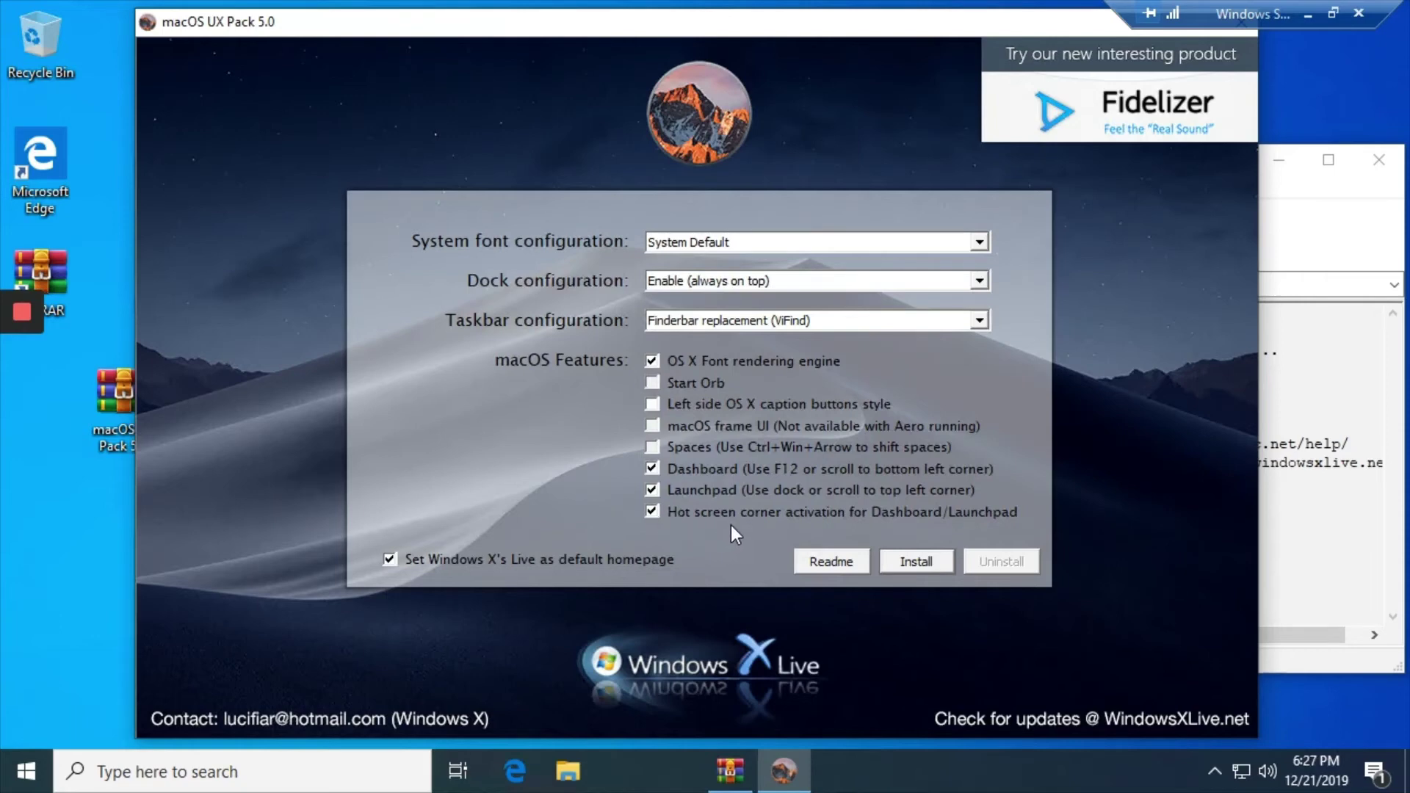
click(897, 564)
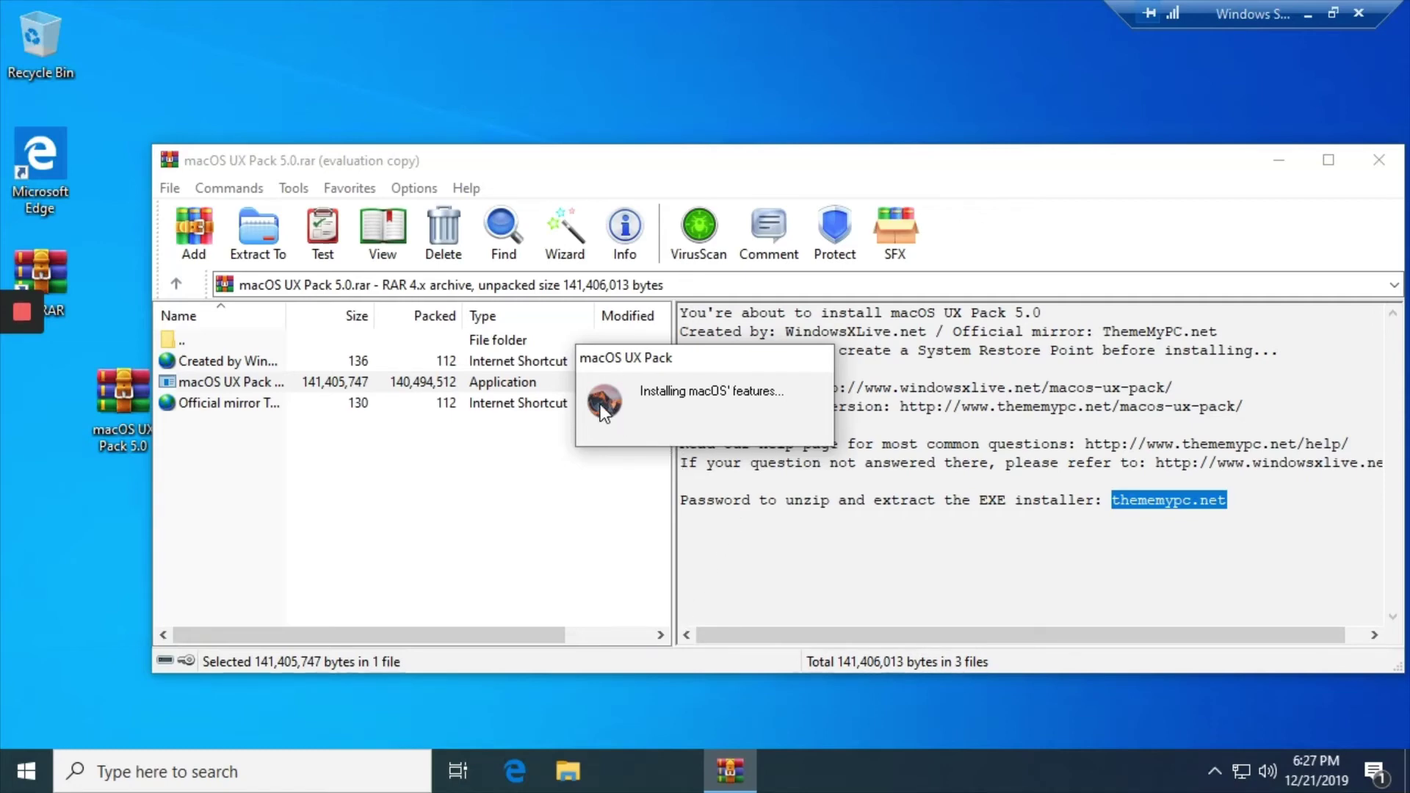
- Wait for the installation to finish until the Mojave dune wallpaper and macOS-style dock appear
mouse_move(23, 311)
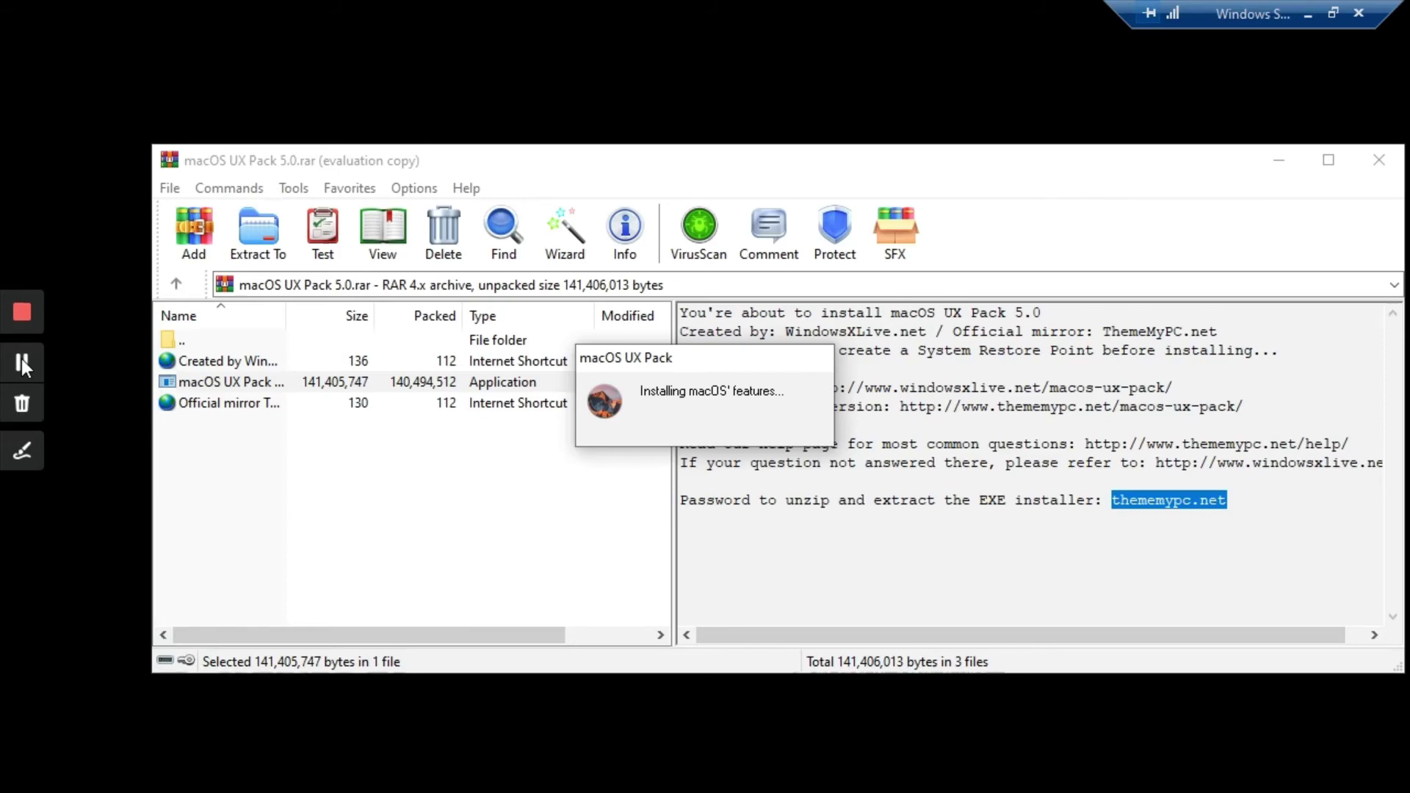
click(20, 358)
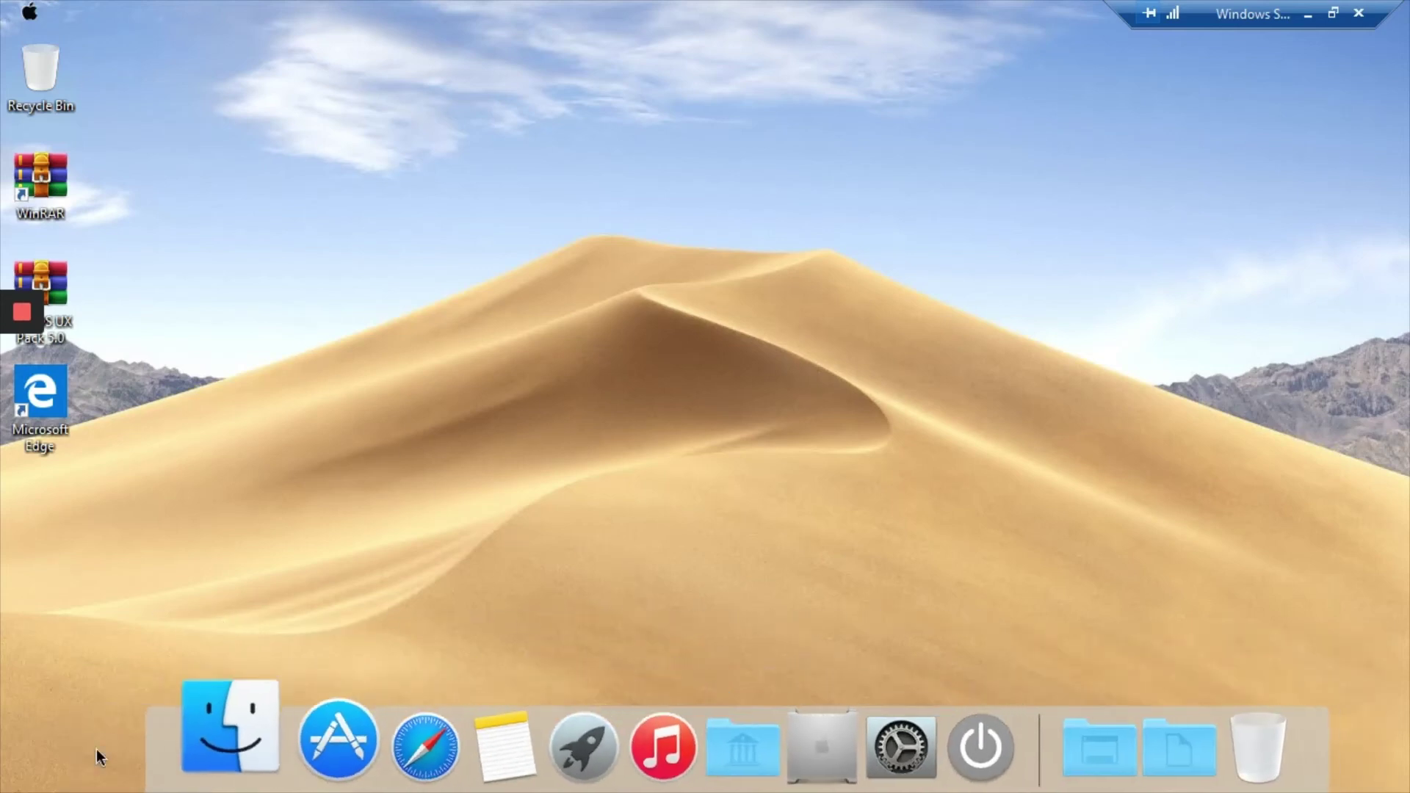
click(29, 12)
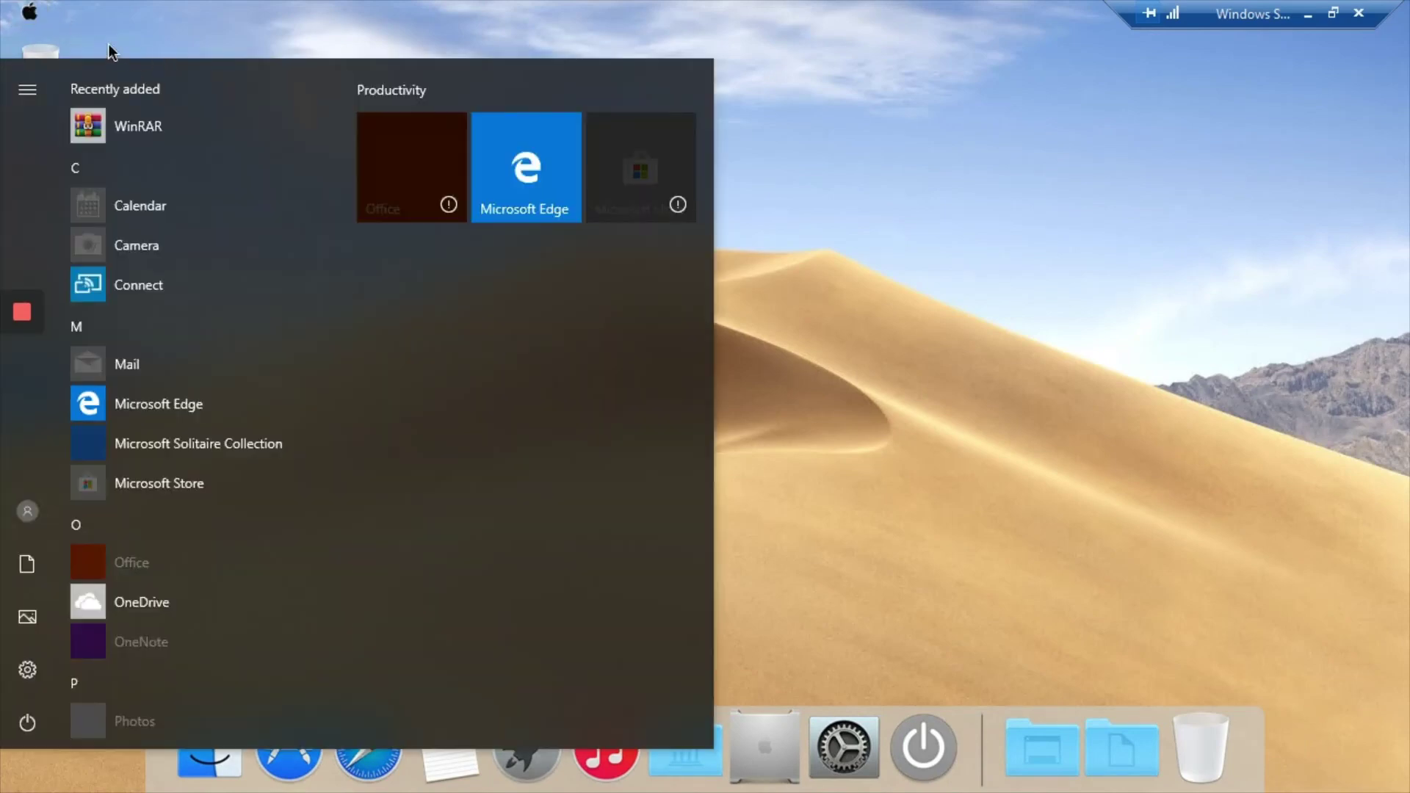
click(32, 14)
click(32, 19)
click(34, 20)
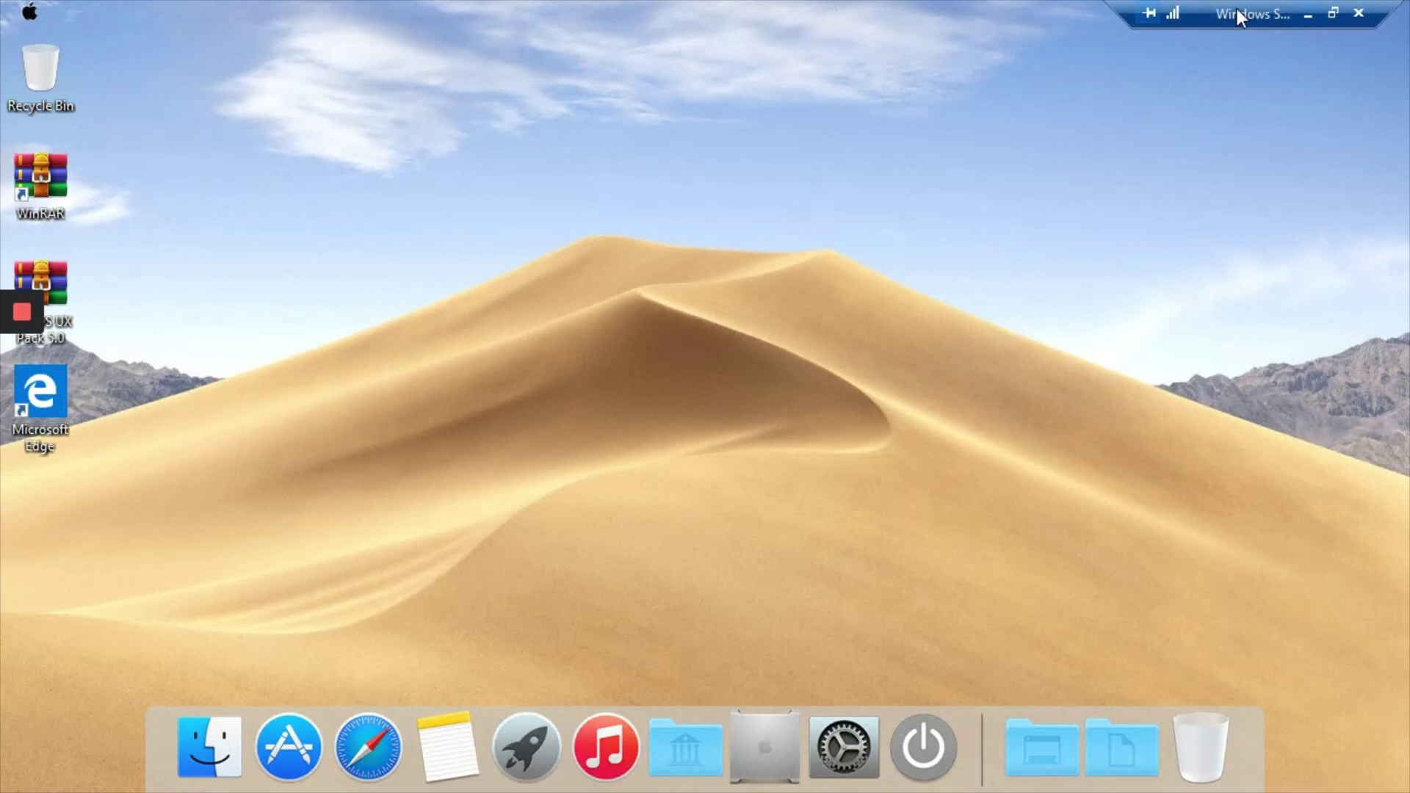
drag(1236, 14, 1210, 30)
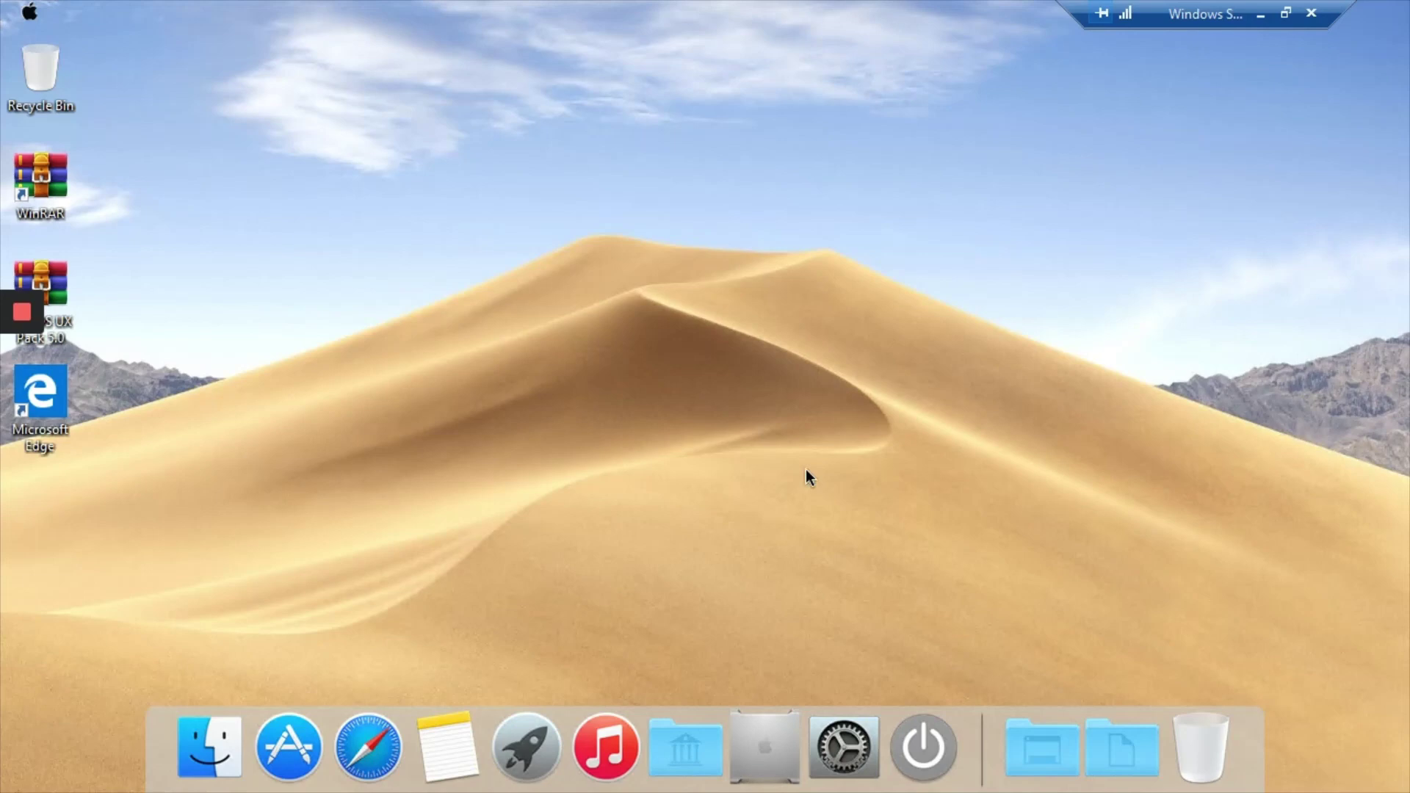
mouse_move(4, 3)
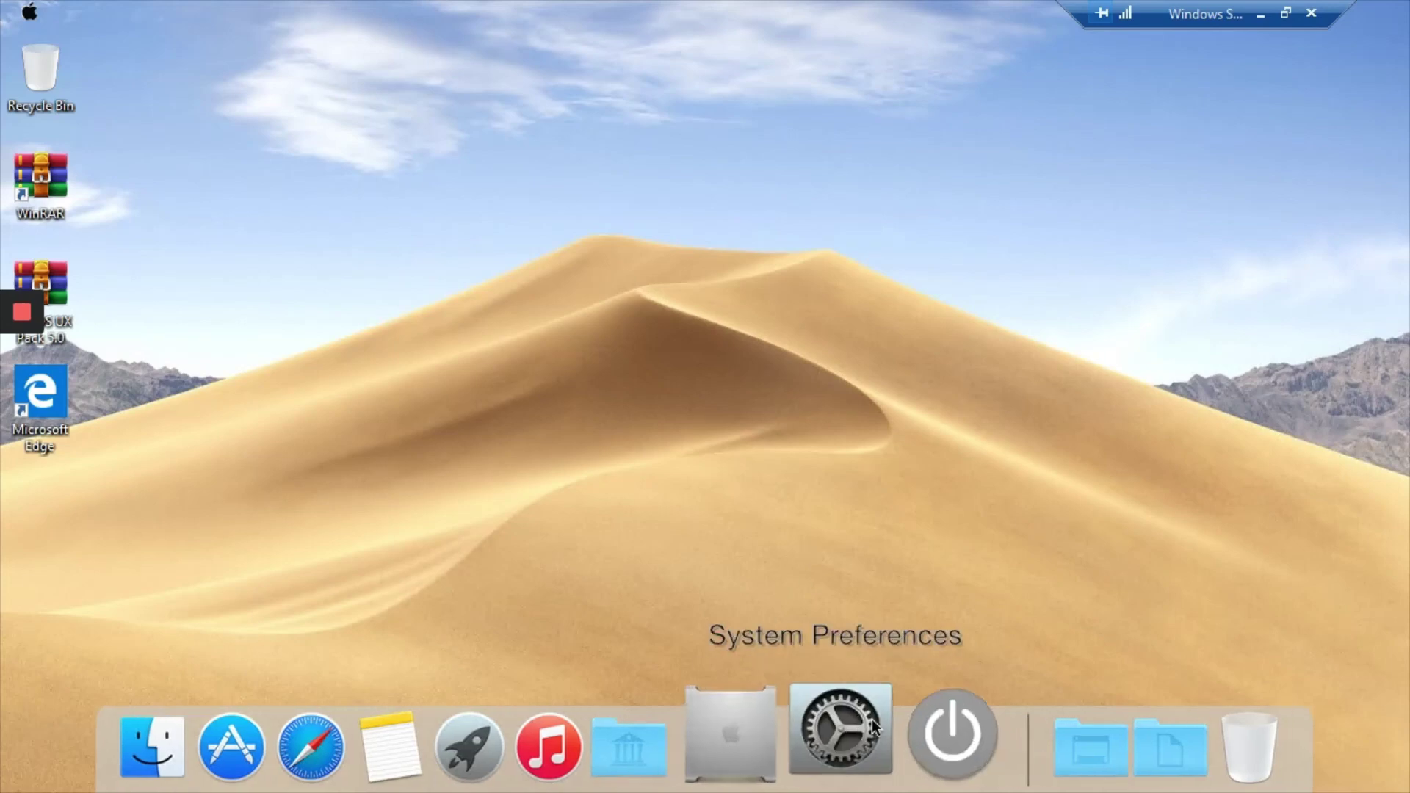
- Restart the system from the dock's power menu, ending the sandbox session with a 0x80072746 error
click(898, 717)
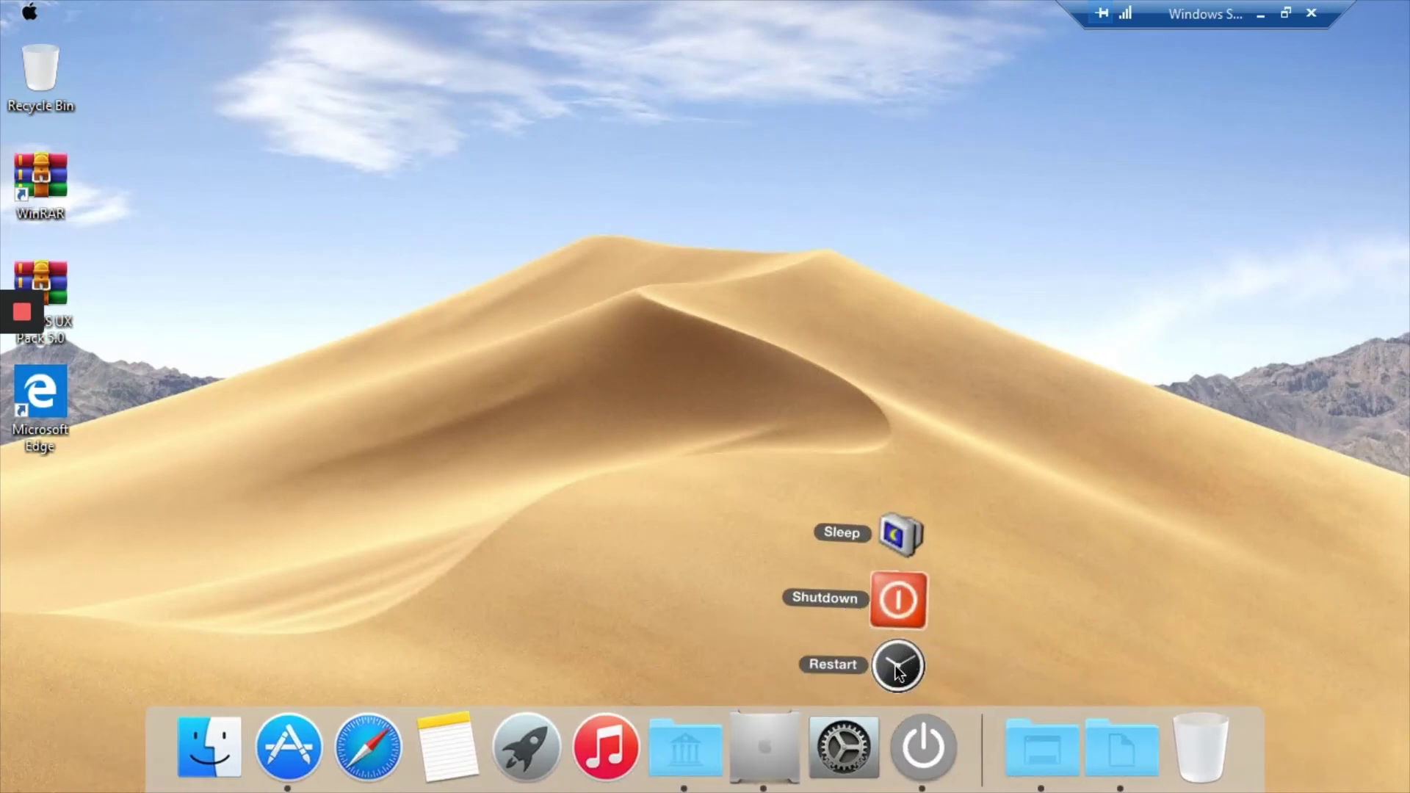
click(757, 651)
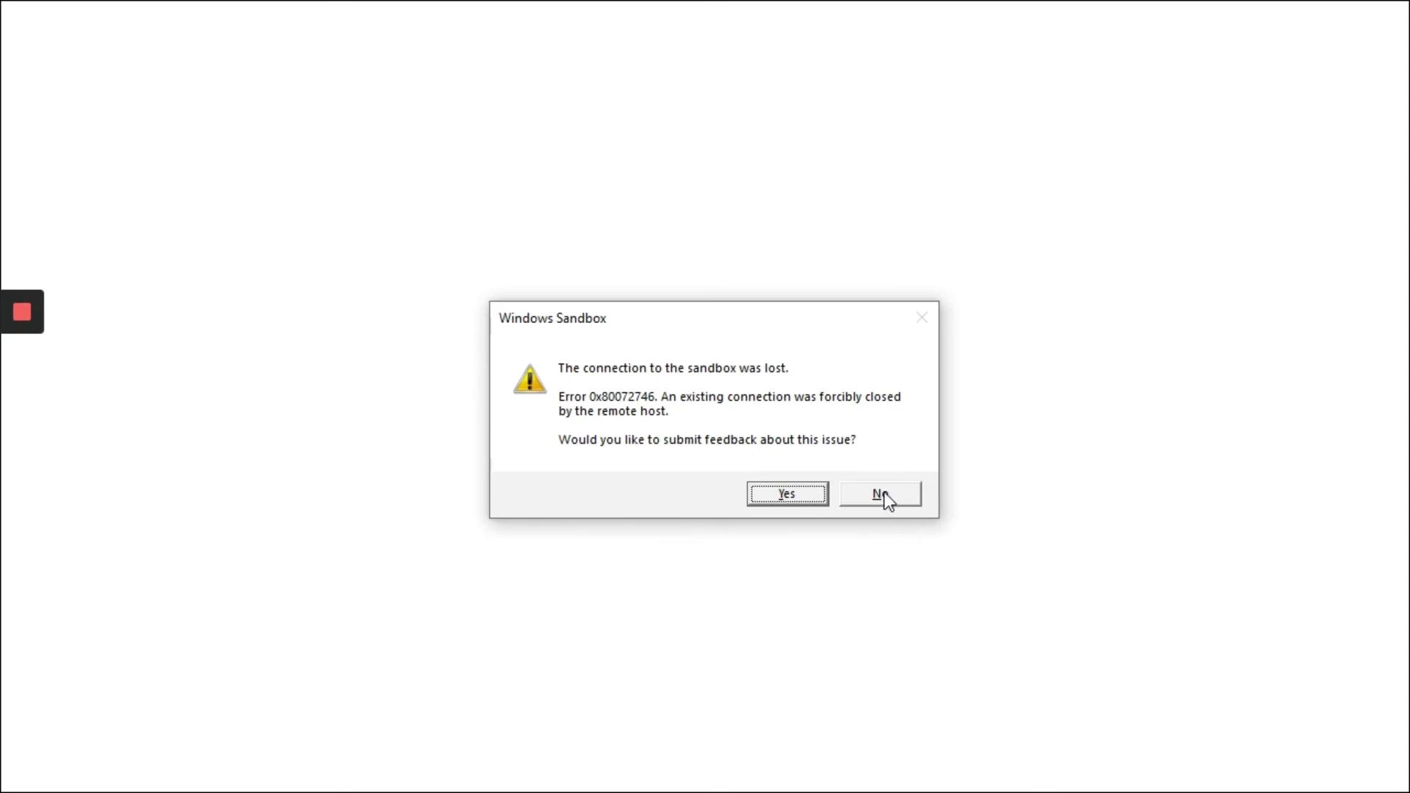
mouse_move(48, 319)
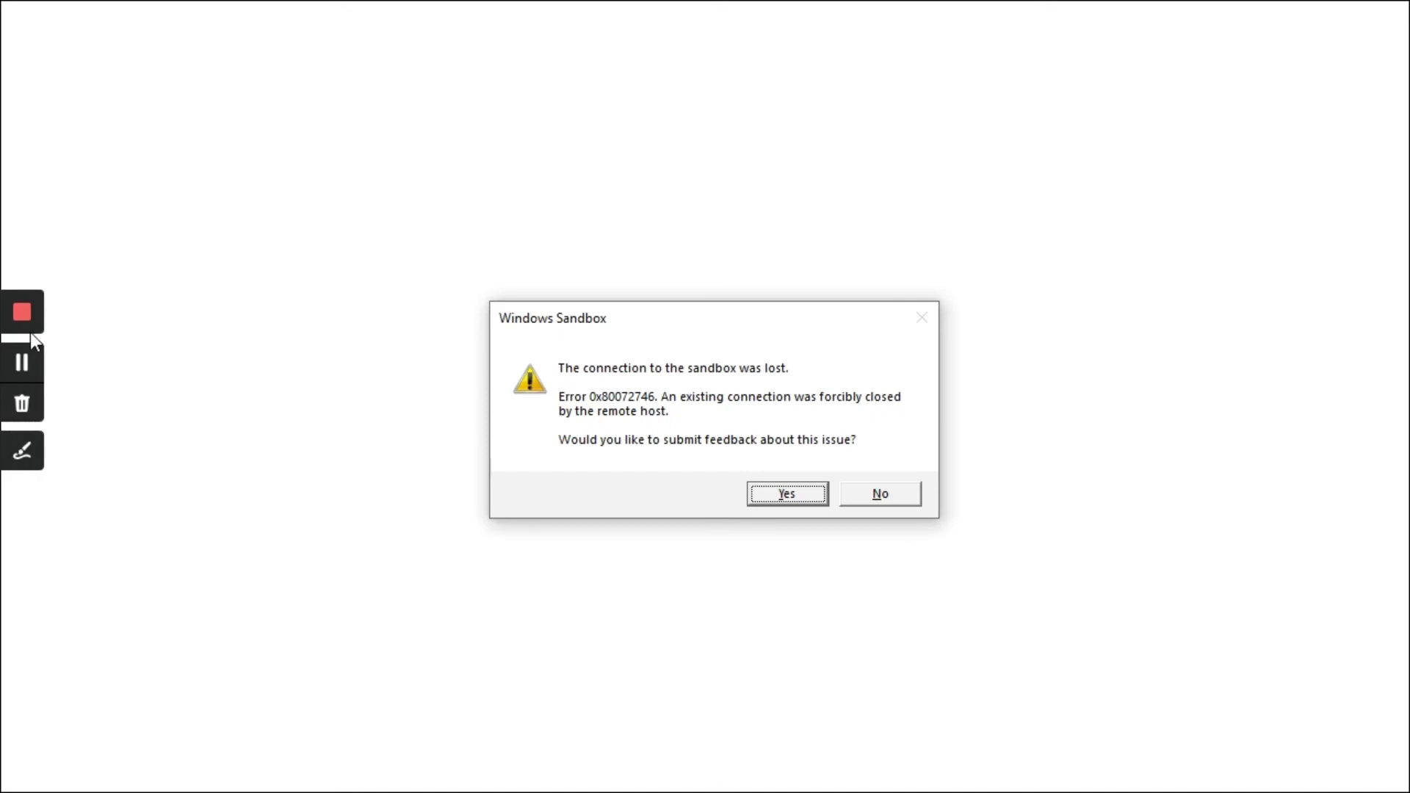